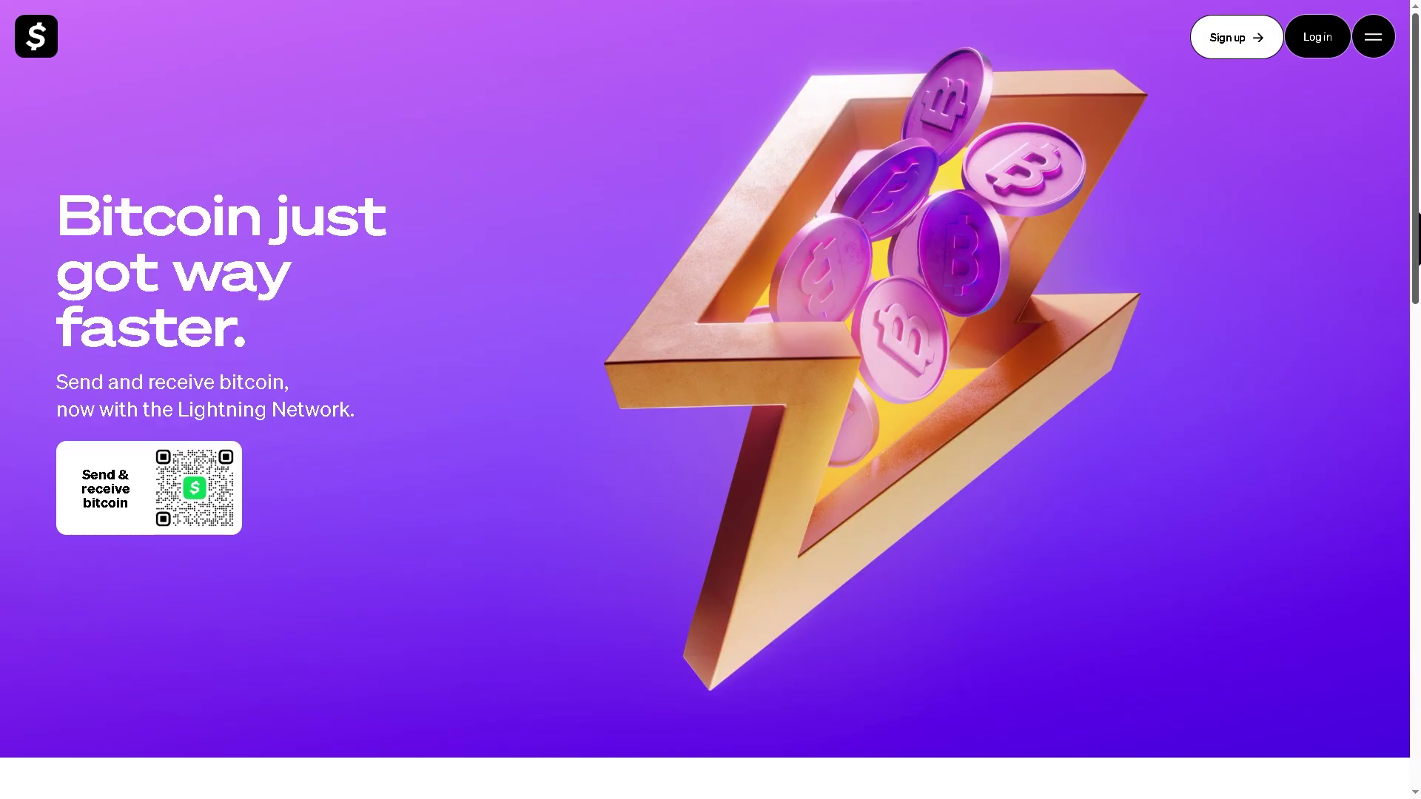
Step: Sign in to Cash App on the web from the Bitcoin landing page to reach Activity
{"action": "left_click_drag", "start_coordinate": [1417, 222], "coordinate": [1418, 707]}
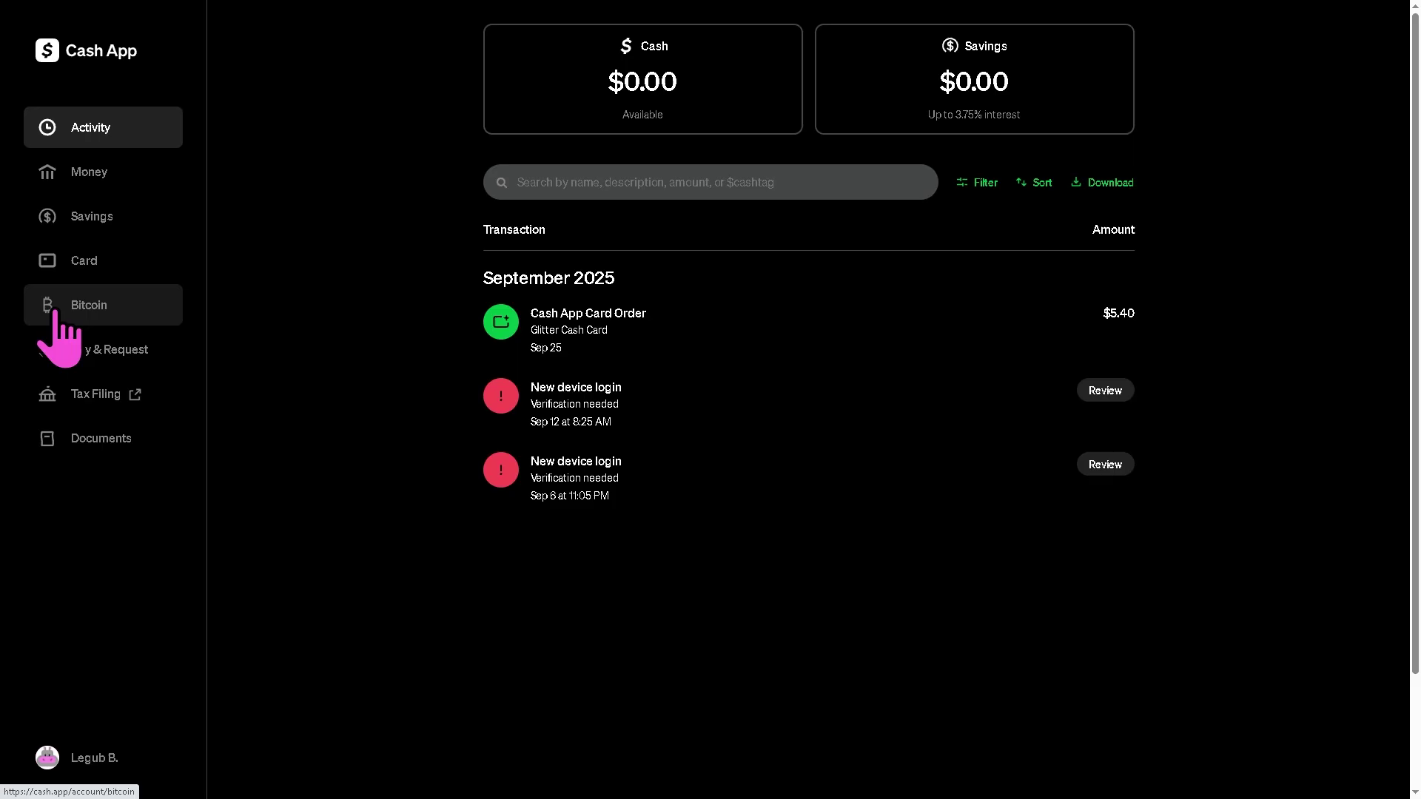
Step: Open the Bitcoin page and scroll through its price chart and News, then back up
{"action": "left_click", "coordinate": [118, 306]}
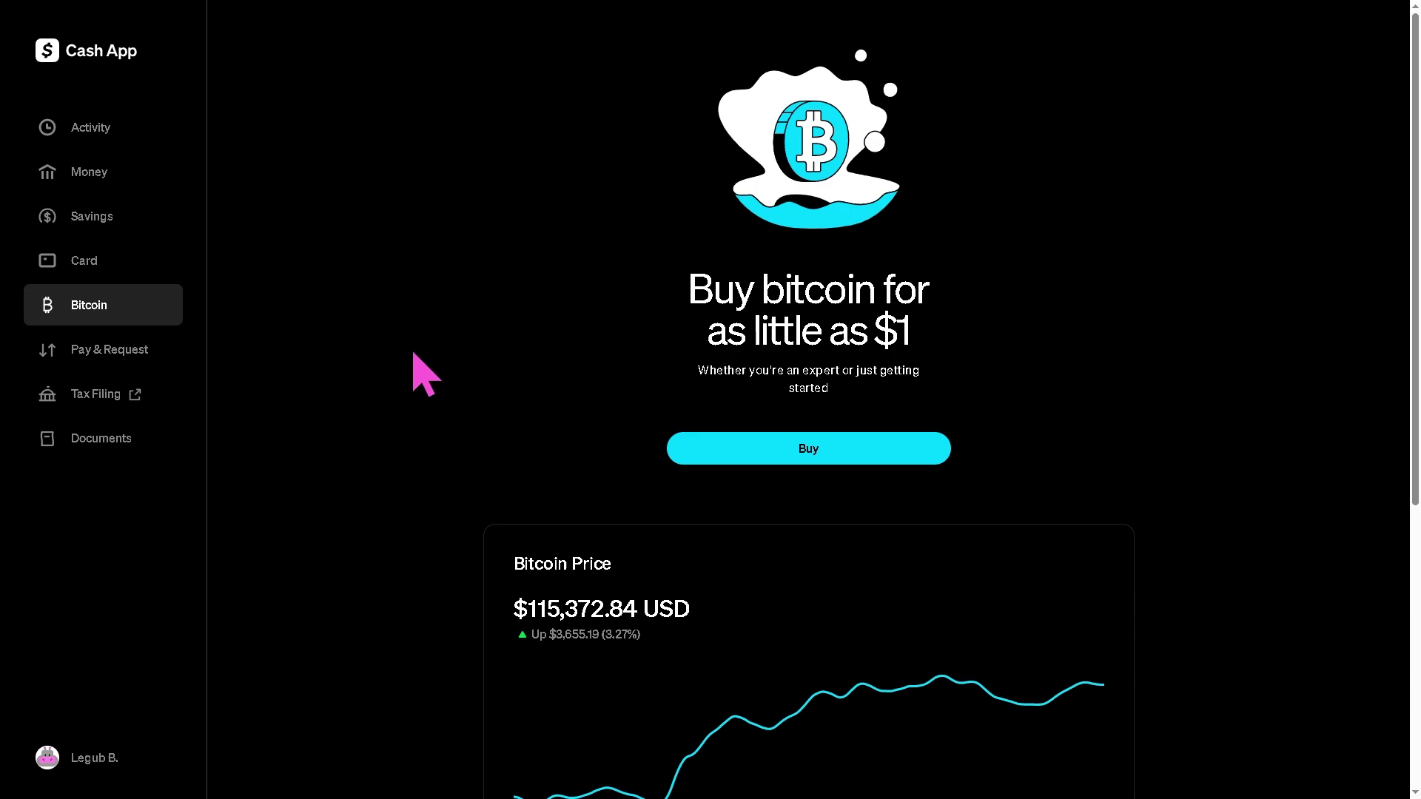
{"action": "scroll", "coordinate": [659, 482], "scroll_direction": "down", "scroll_amount": 3}
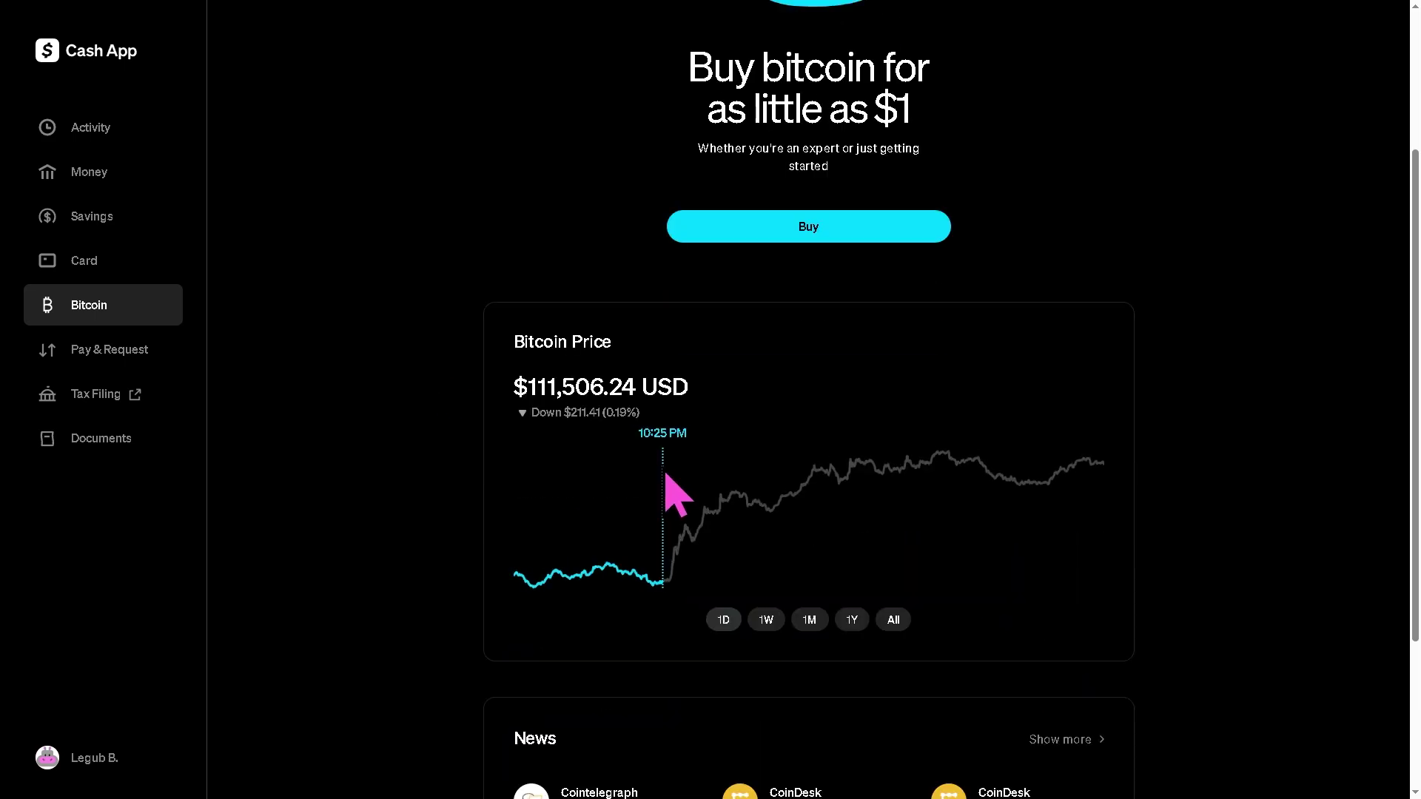
{"action": "scroll", "coordinate": [600, 511], "scroll_direction": "up", "scroll_amount": 1}
{"action": "scroll", "coordinate": [601, 510], "scroll_direction": "down", "scroll_amount": 1}
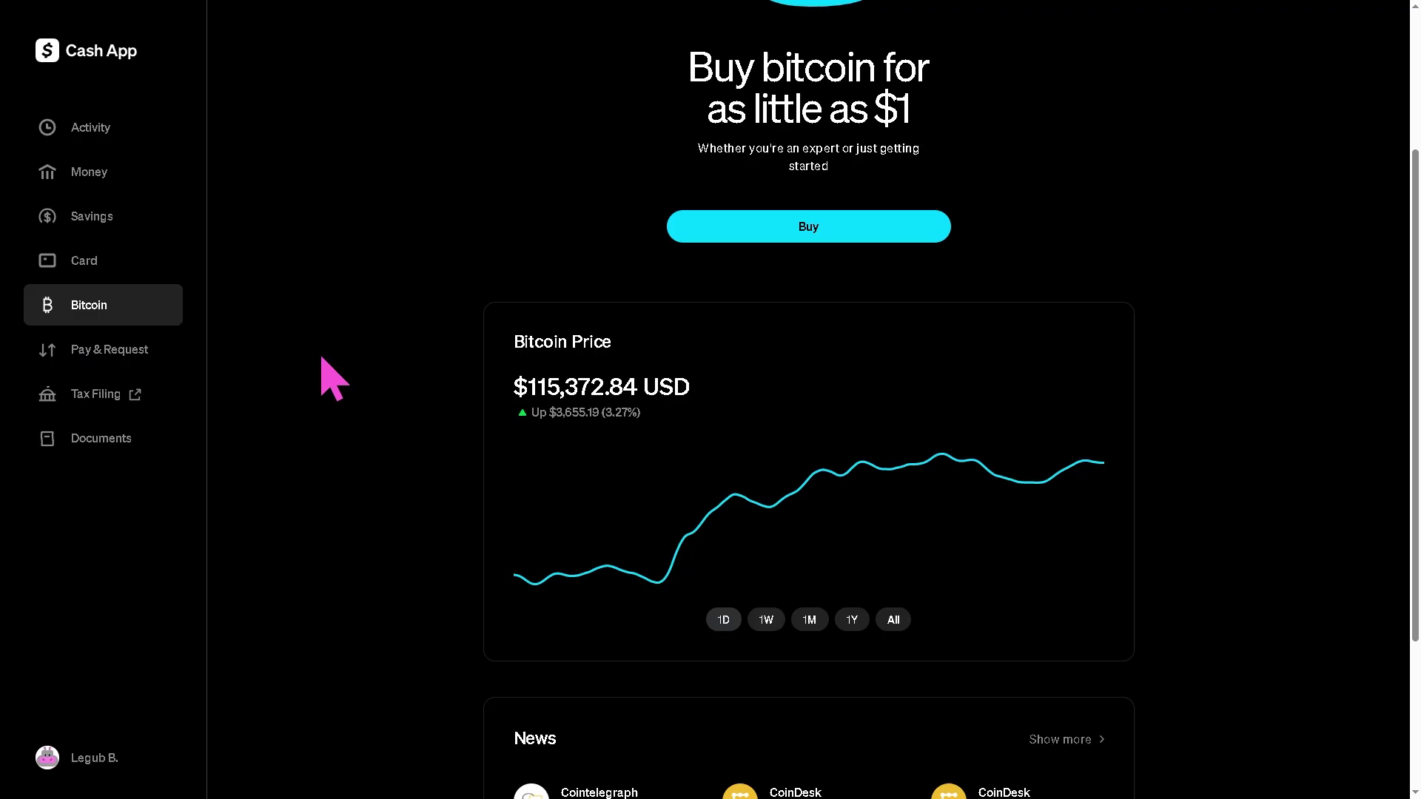
{"action": "scroll", "coordinate": [338, 394], "scroll_direction": "down", "scroll_amount": 3}
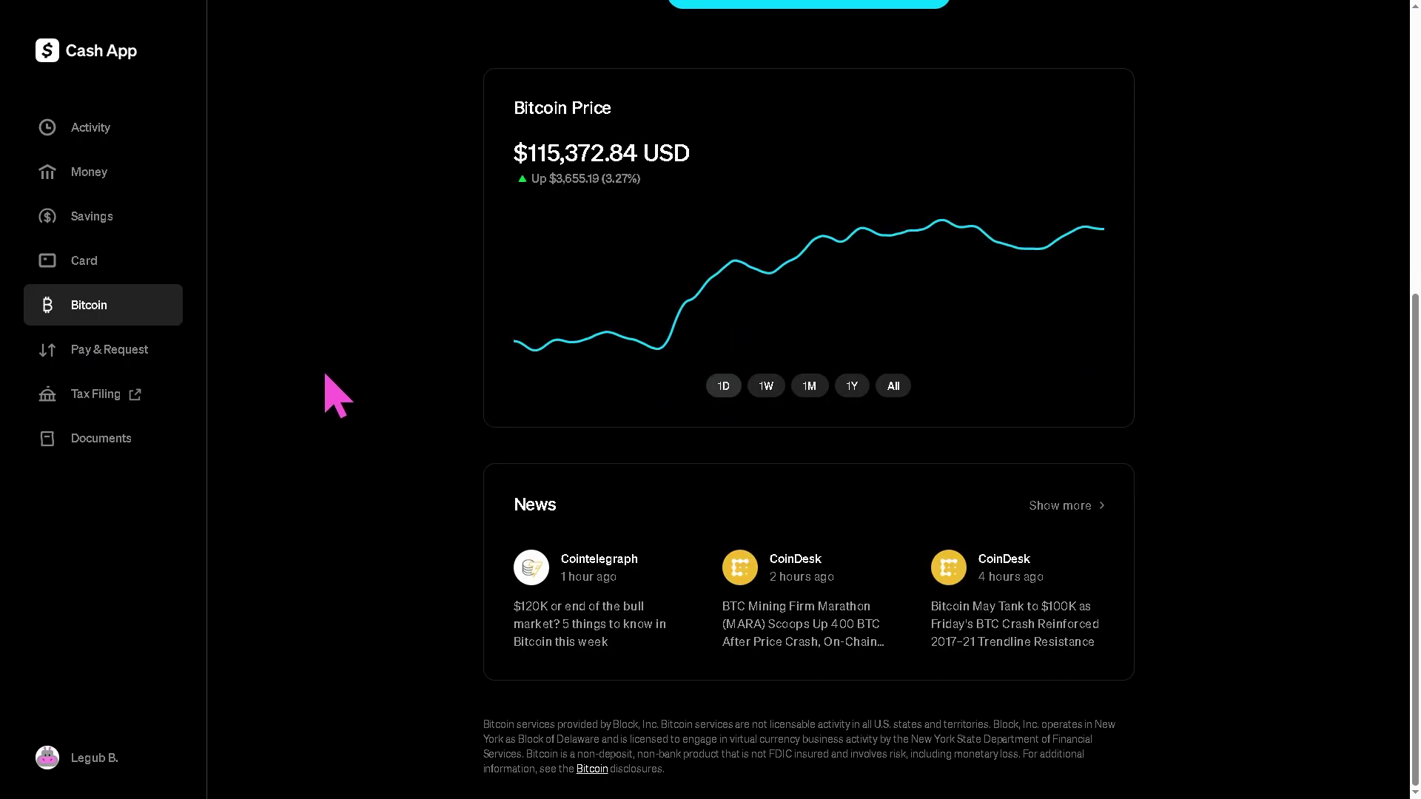
{"action": "scroll", "coordinate": [341, 398], "scroll_direction": "up", "scroll_amount": 1}
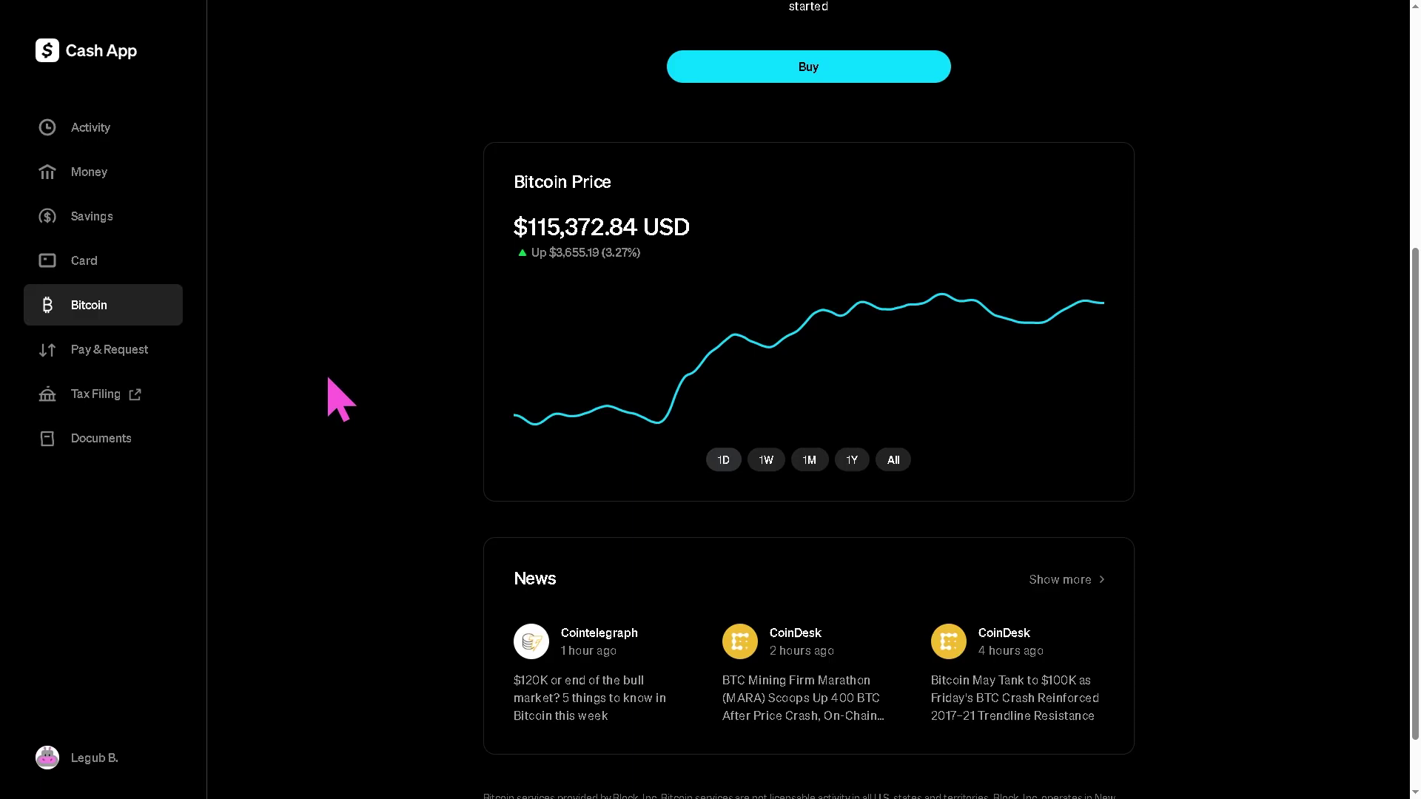
{"action": "scroll", "coordinate": [331, 381], "scroll_direction": "up", "scroll_amount": 3}
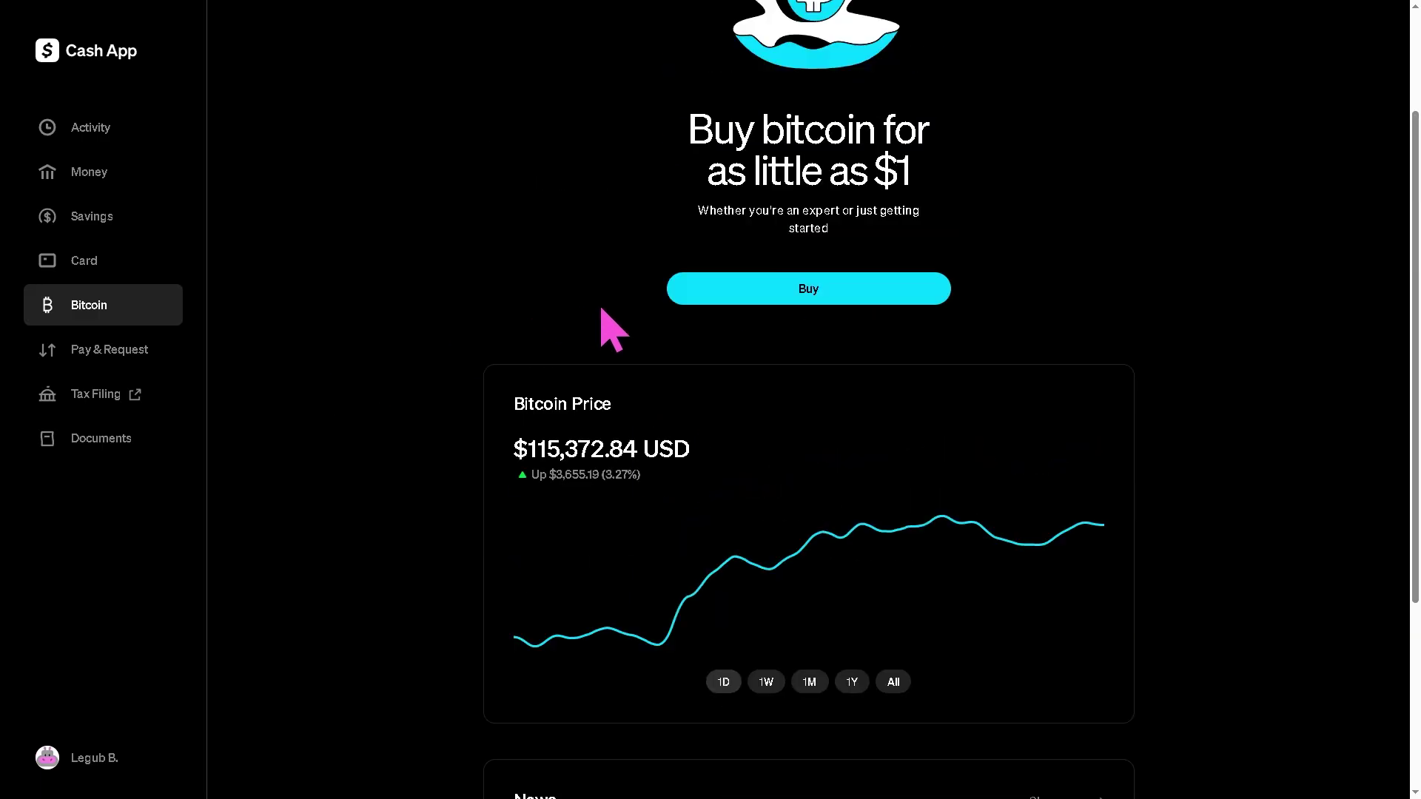
{"action": "left_click", "coordinate": [715, 294]}
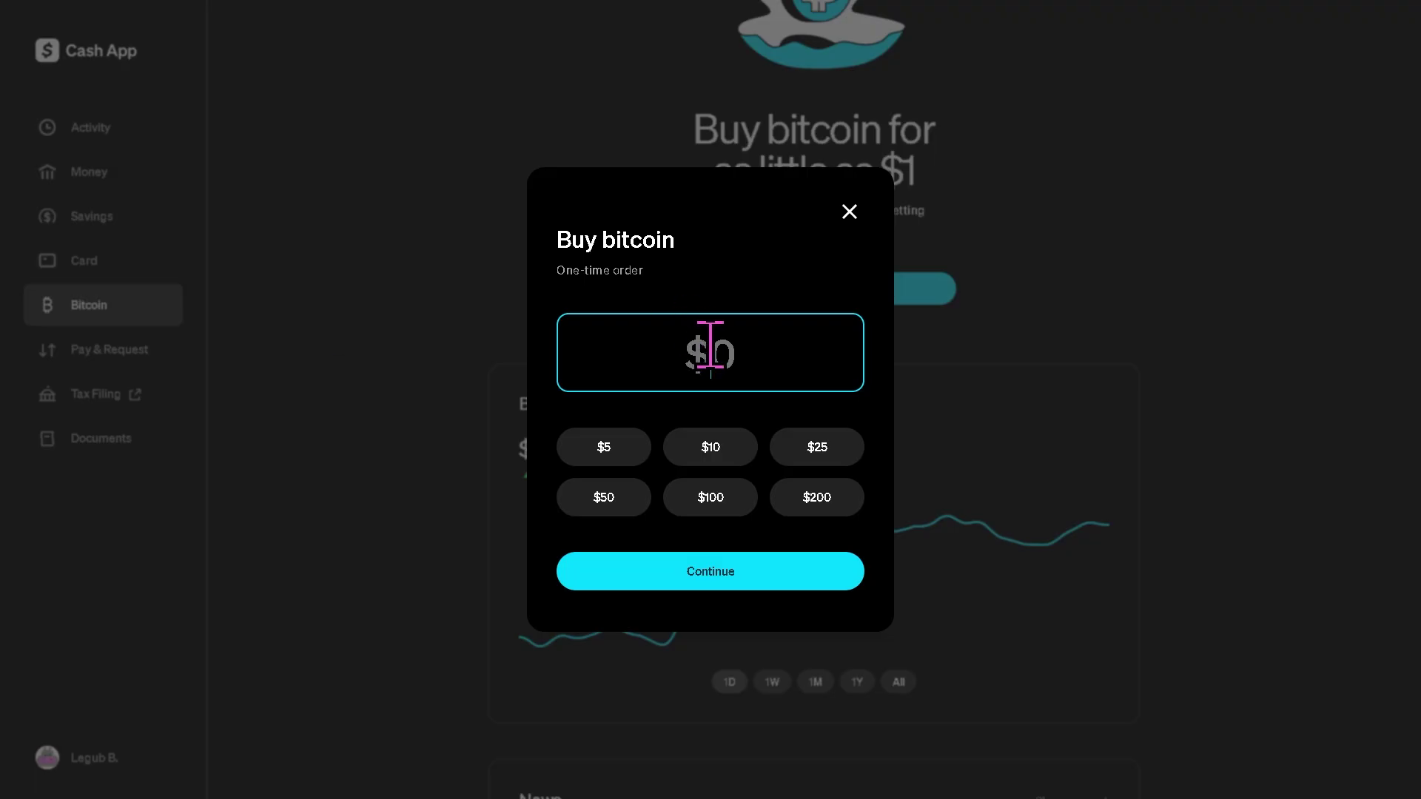
{"action": "type", "text": "69"}
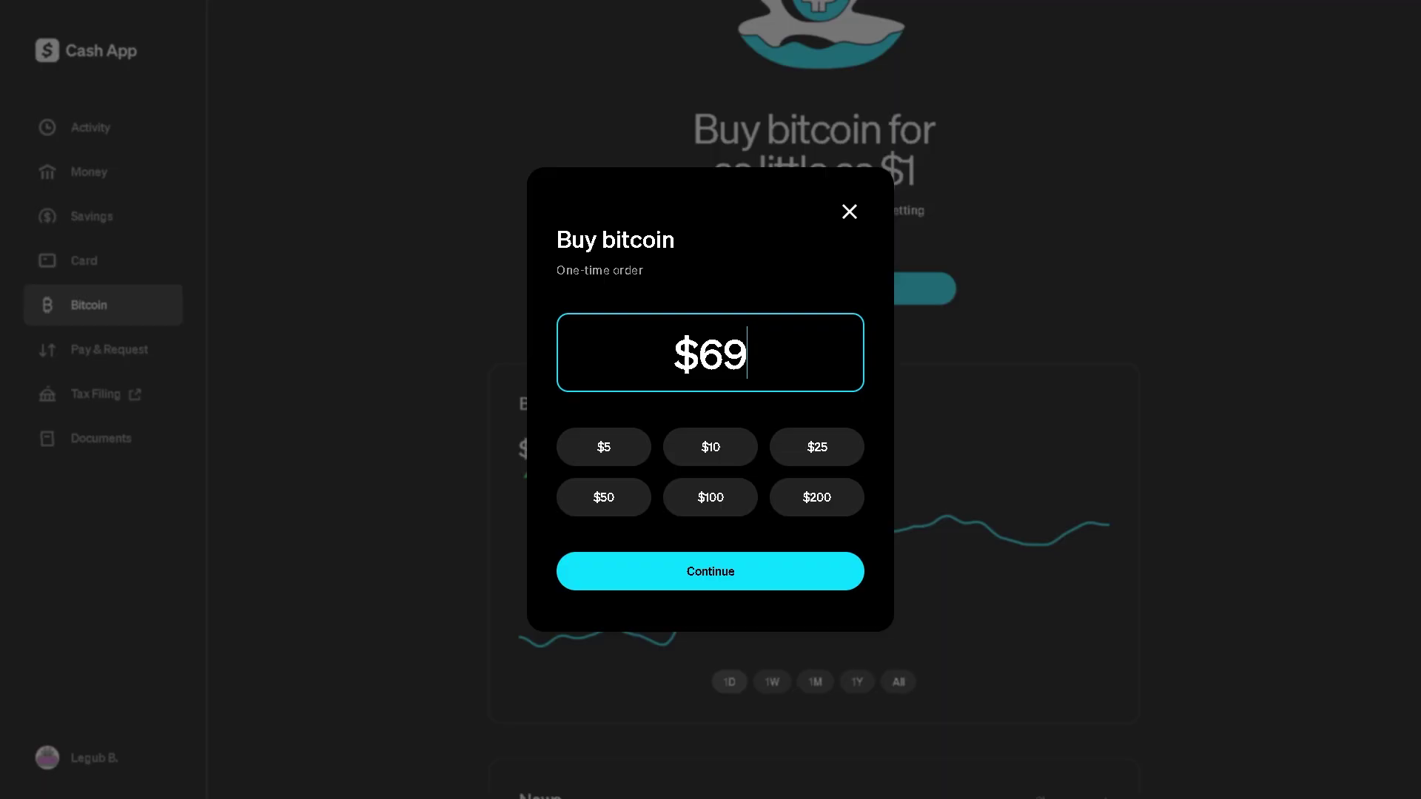
{"action": "key", "text": "Return"}
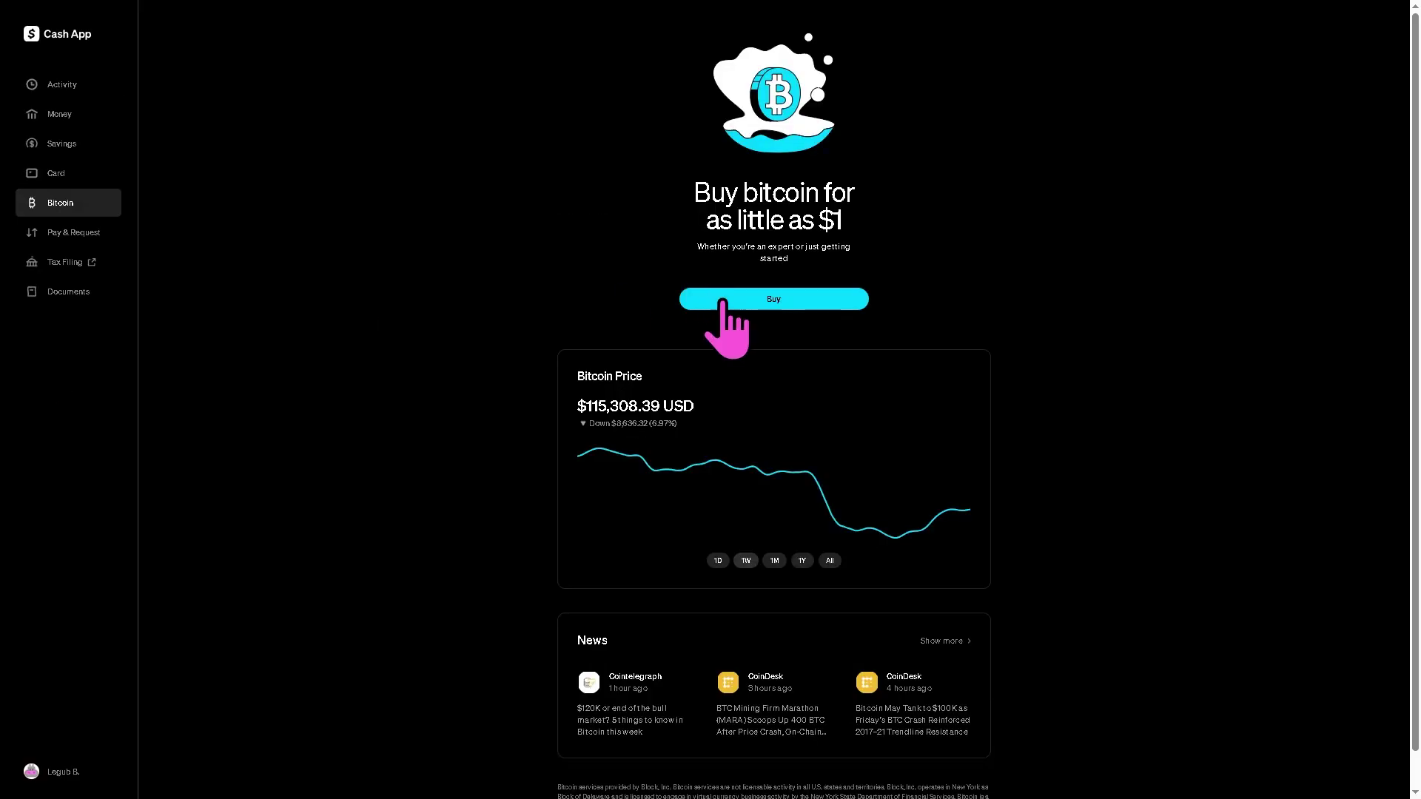
Step: Start a $69 one-time bitcoin purchase and enter a mobile number at the prompt
{"action": "left_click", "coordinate": [727, 301]}
{"action": "type", "text": "69"}
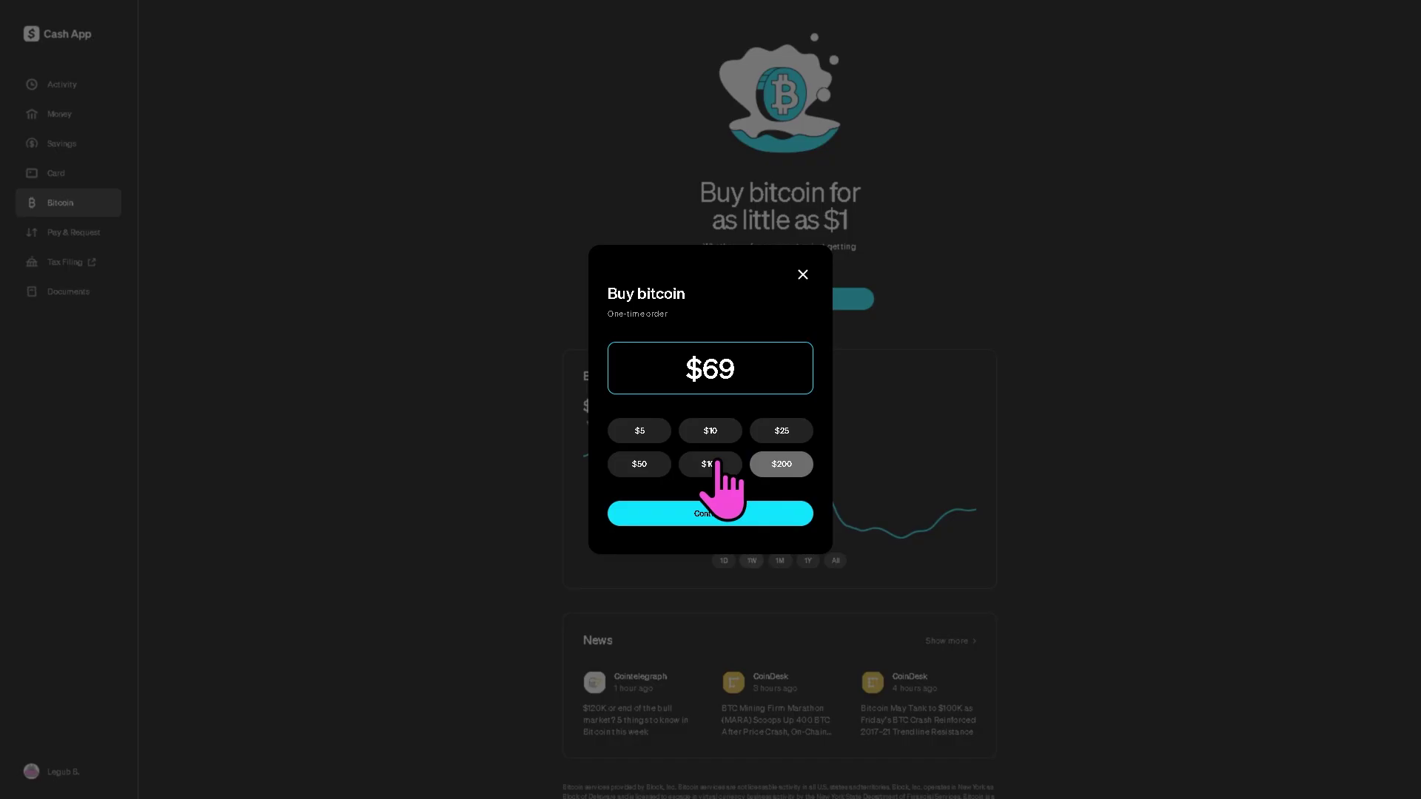
{"action": "left_click", "coordinate": [703, 518]}
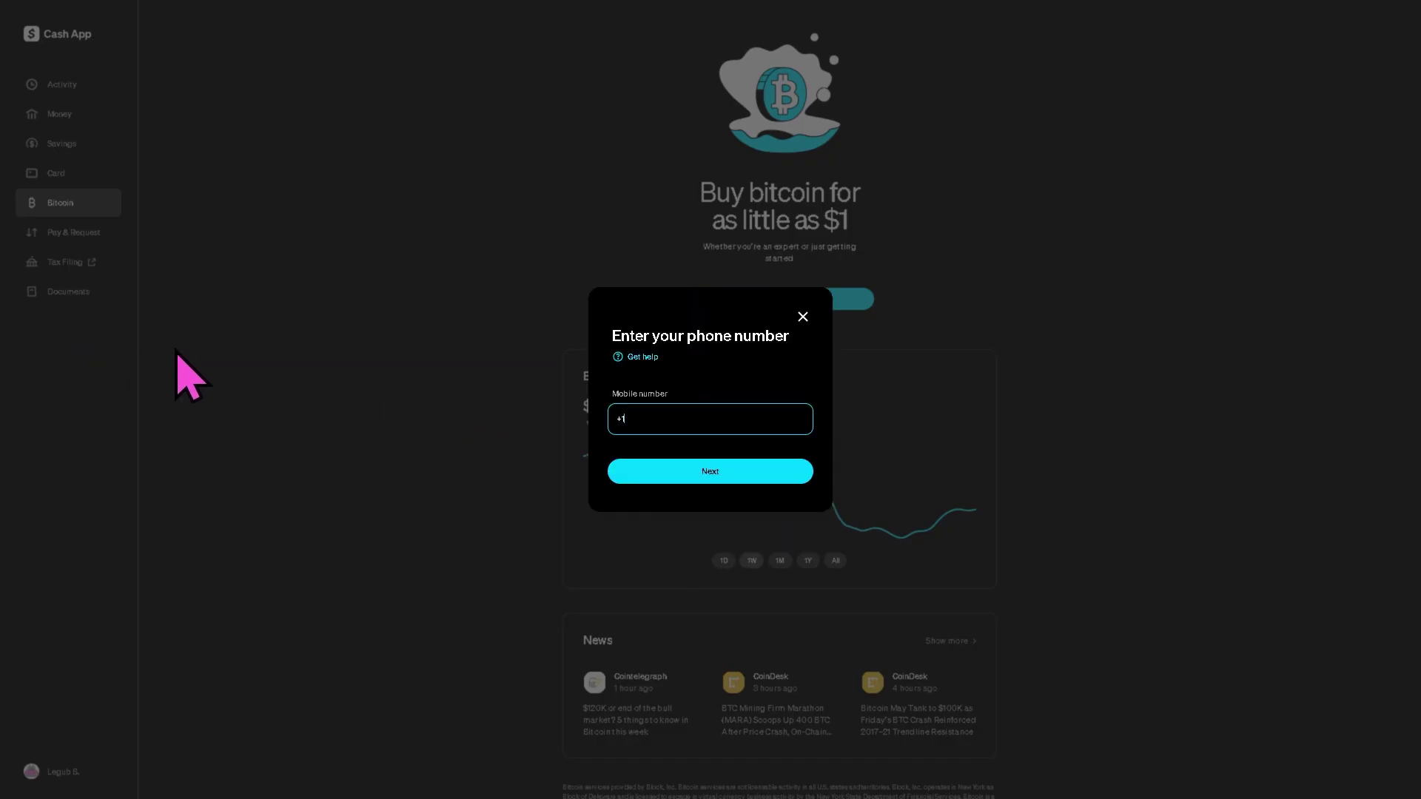
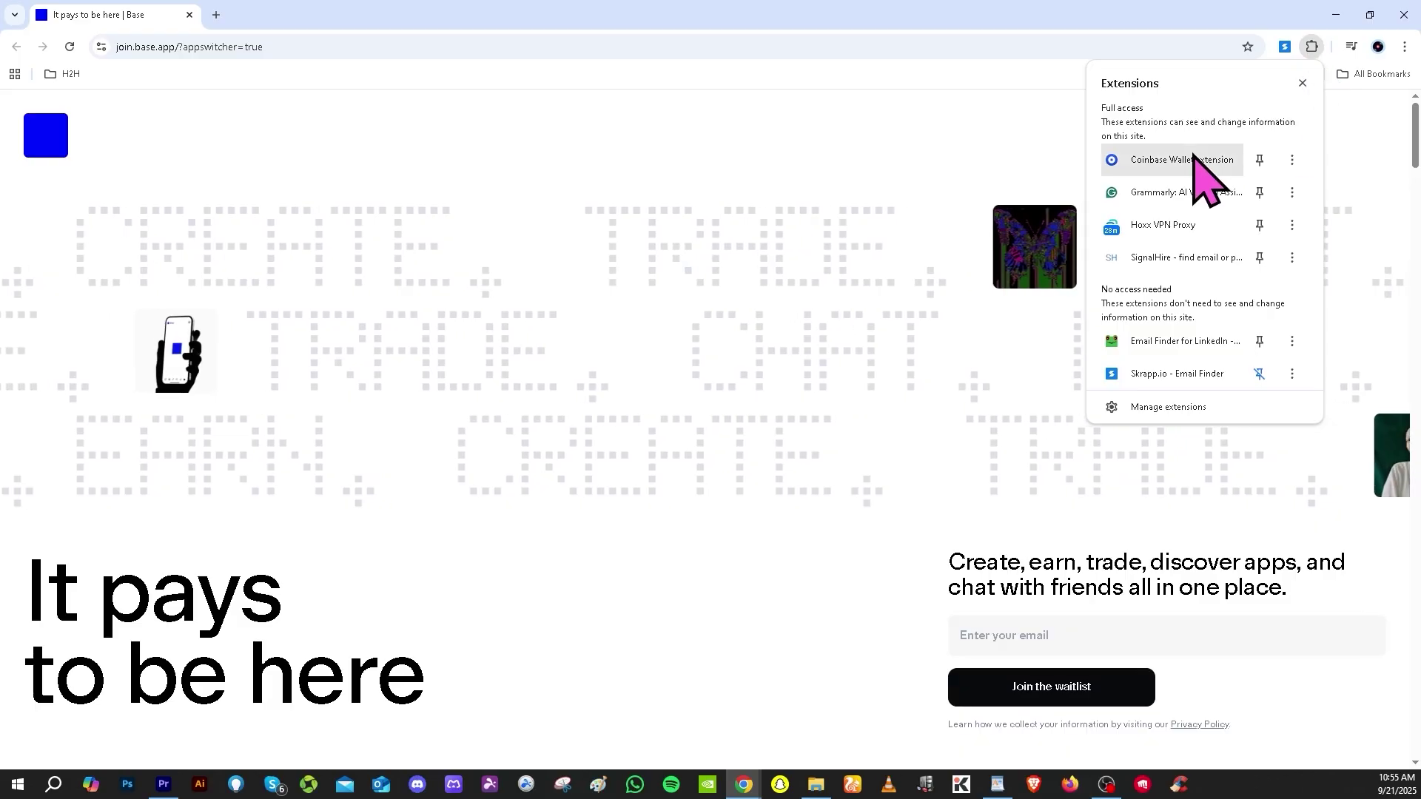
Step: Copy the Bitcoin receive address from Coinbase Wallet's Receive list
{"action": "left_click", "coordinate": [1182, 160]}
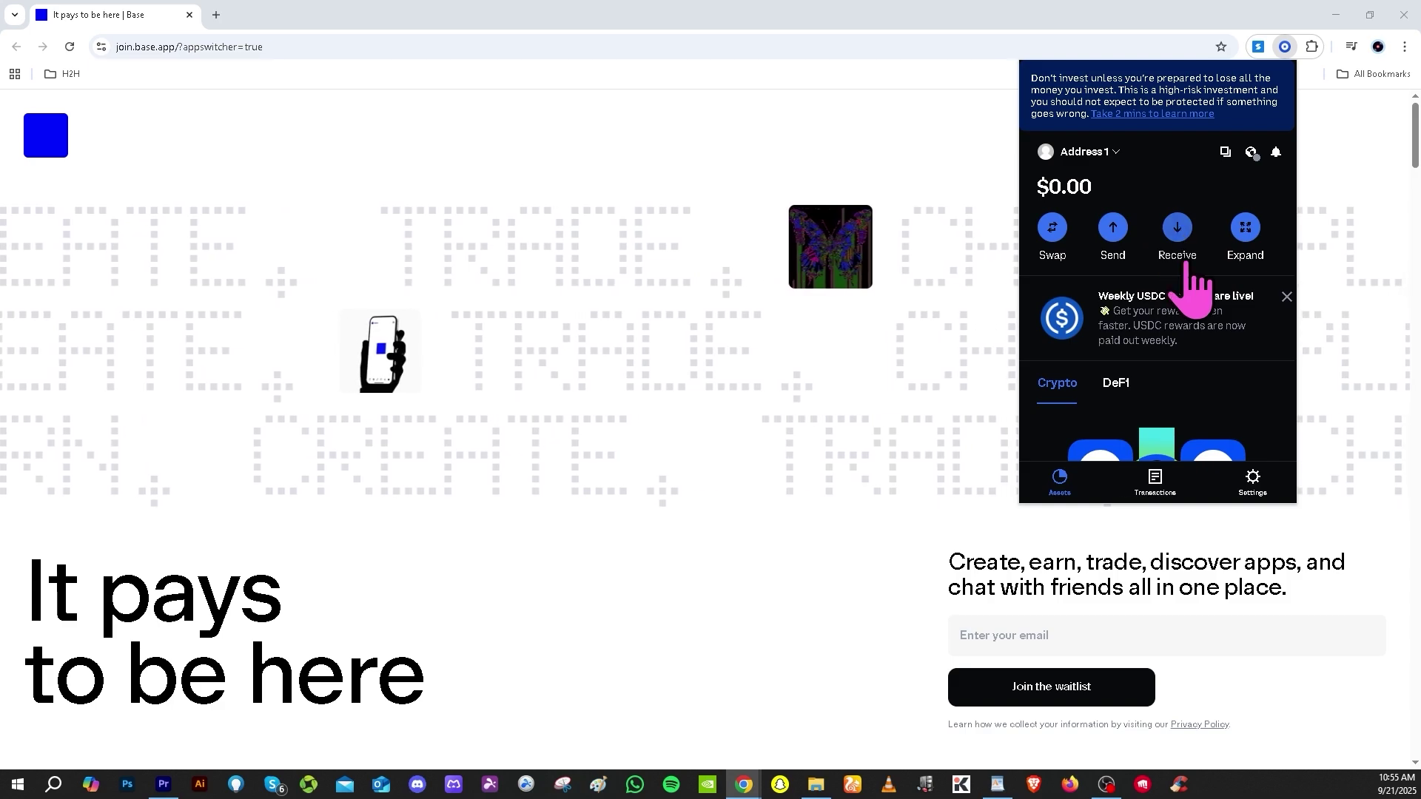
{"action": "left_click", "coordinate": [1177, 229]}
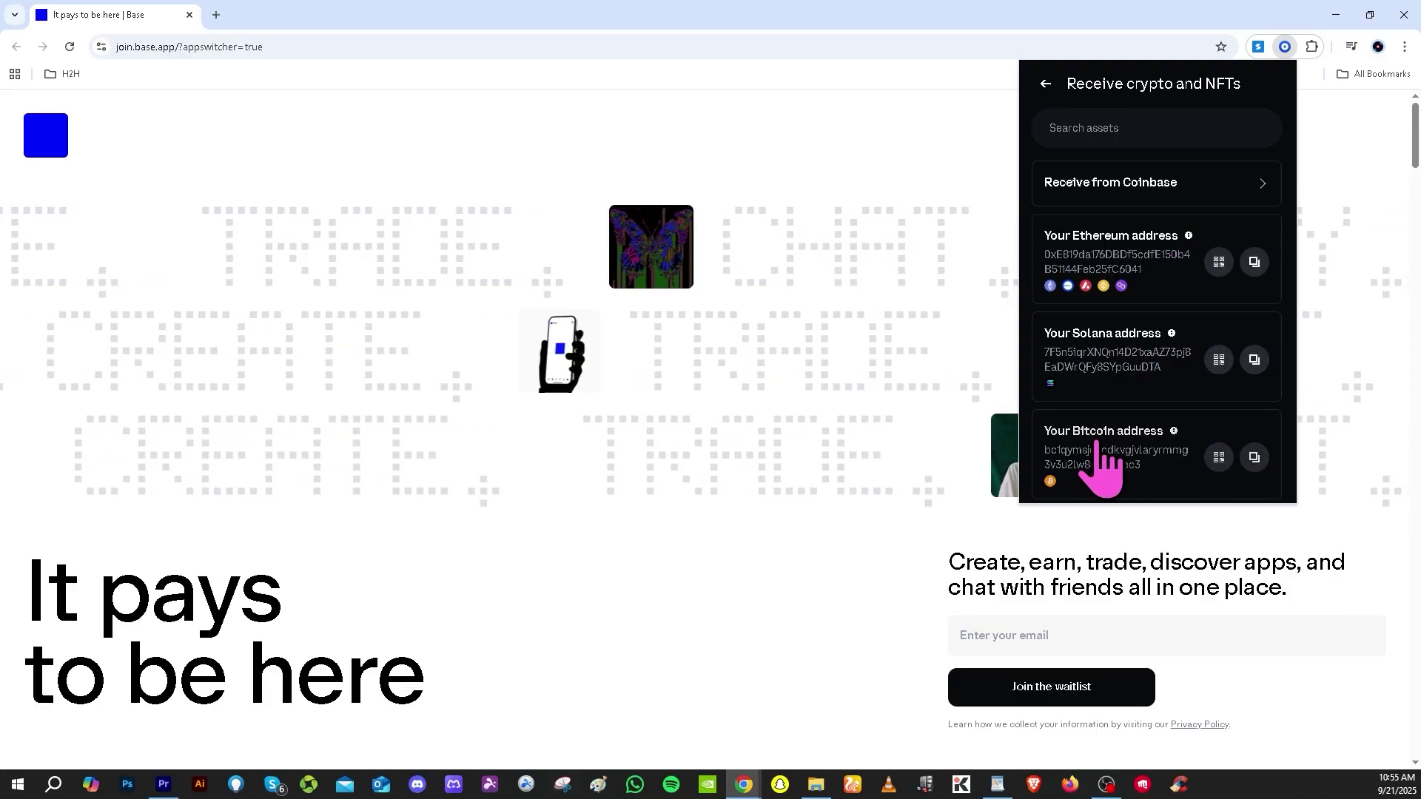
{"action": "left_click", "coordinate": [1253, 458]}
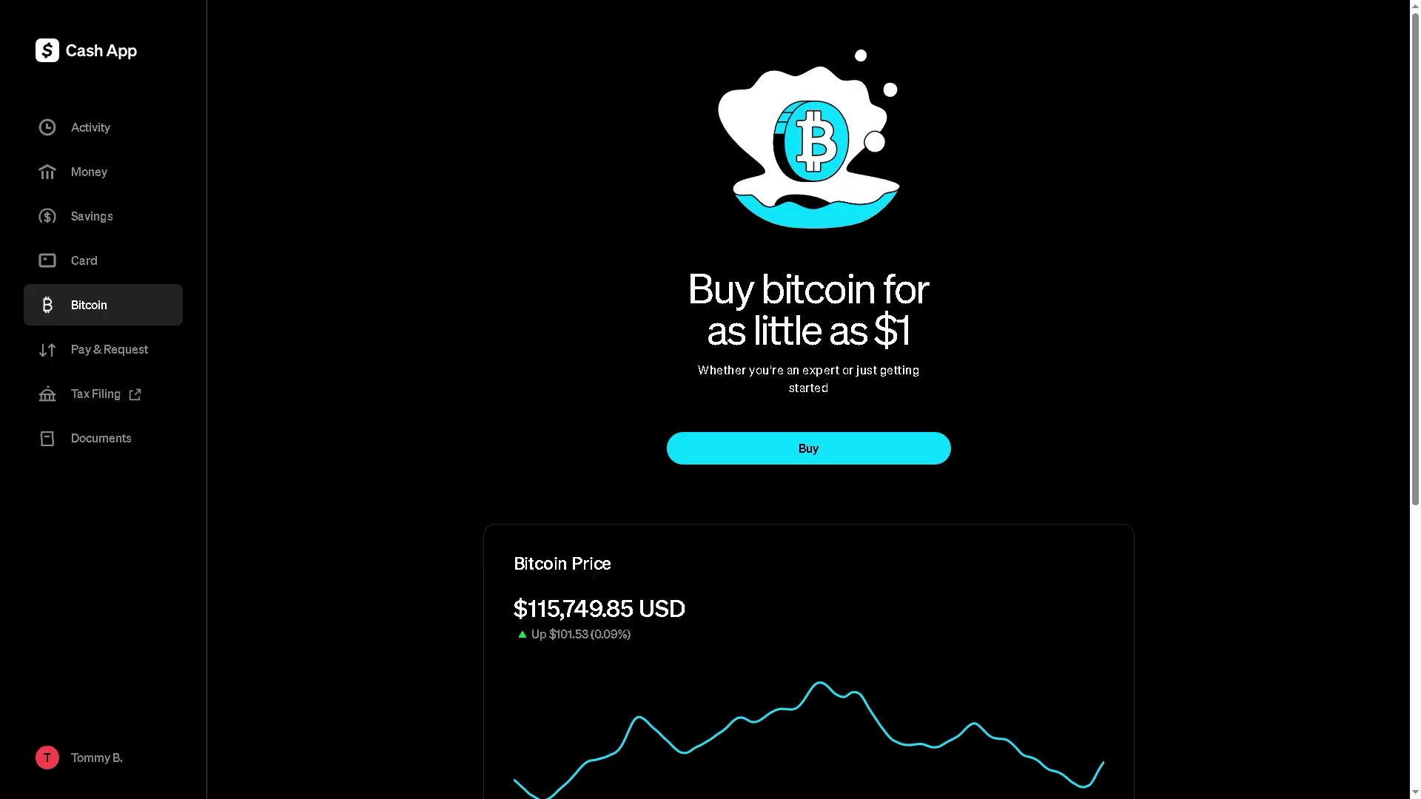
Step: Enter an amount in a new one-time bitcoin order, dismiss it, and go to Activity
{"action": "left_click", "coordinate": [788, 449]}
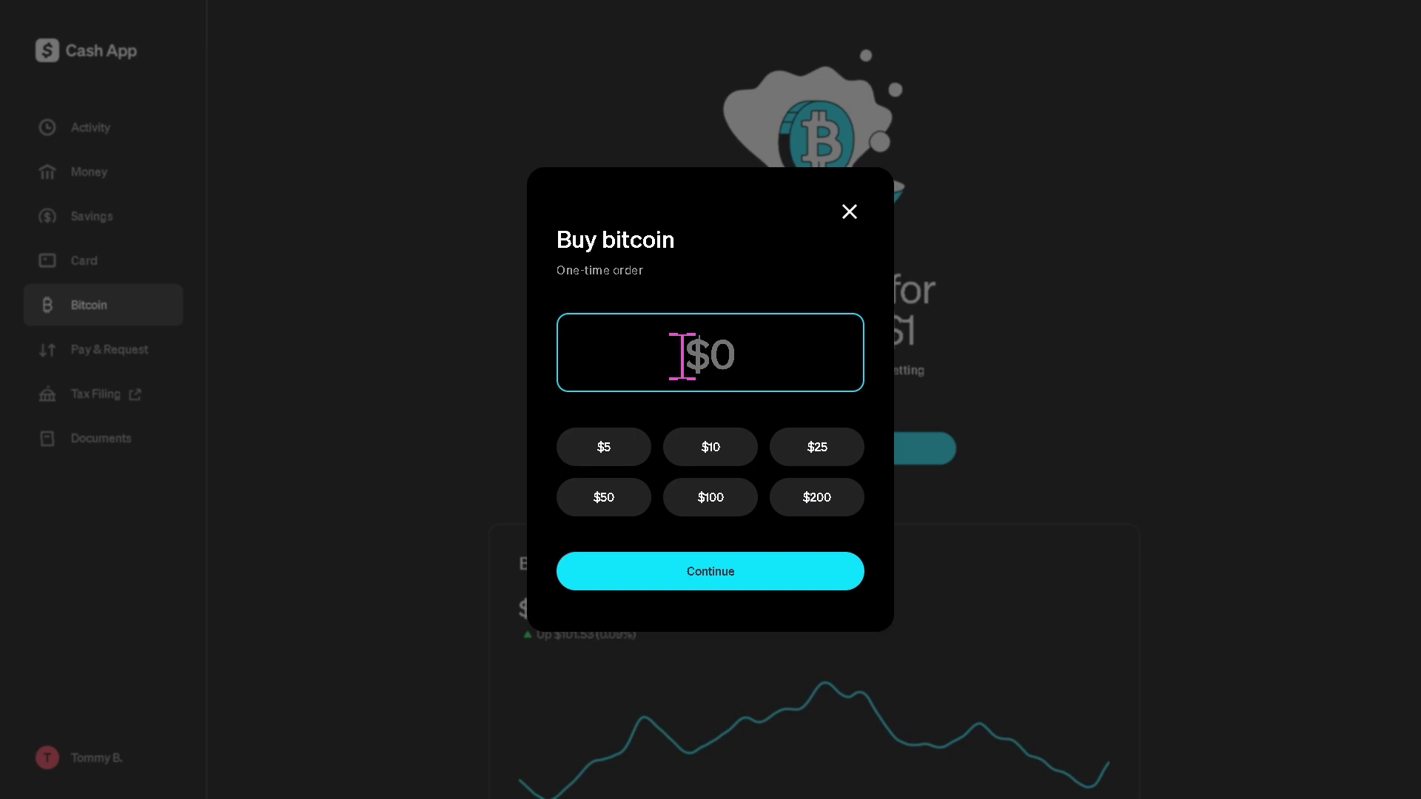
{"action": "type", "text": "16332843"}
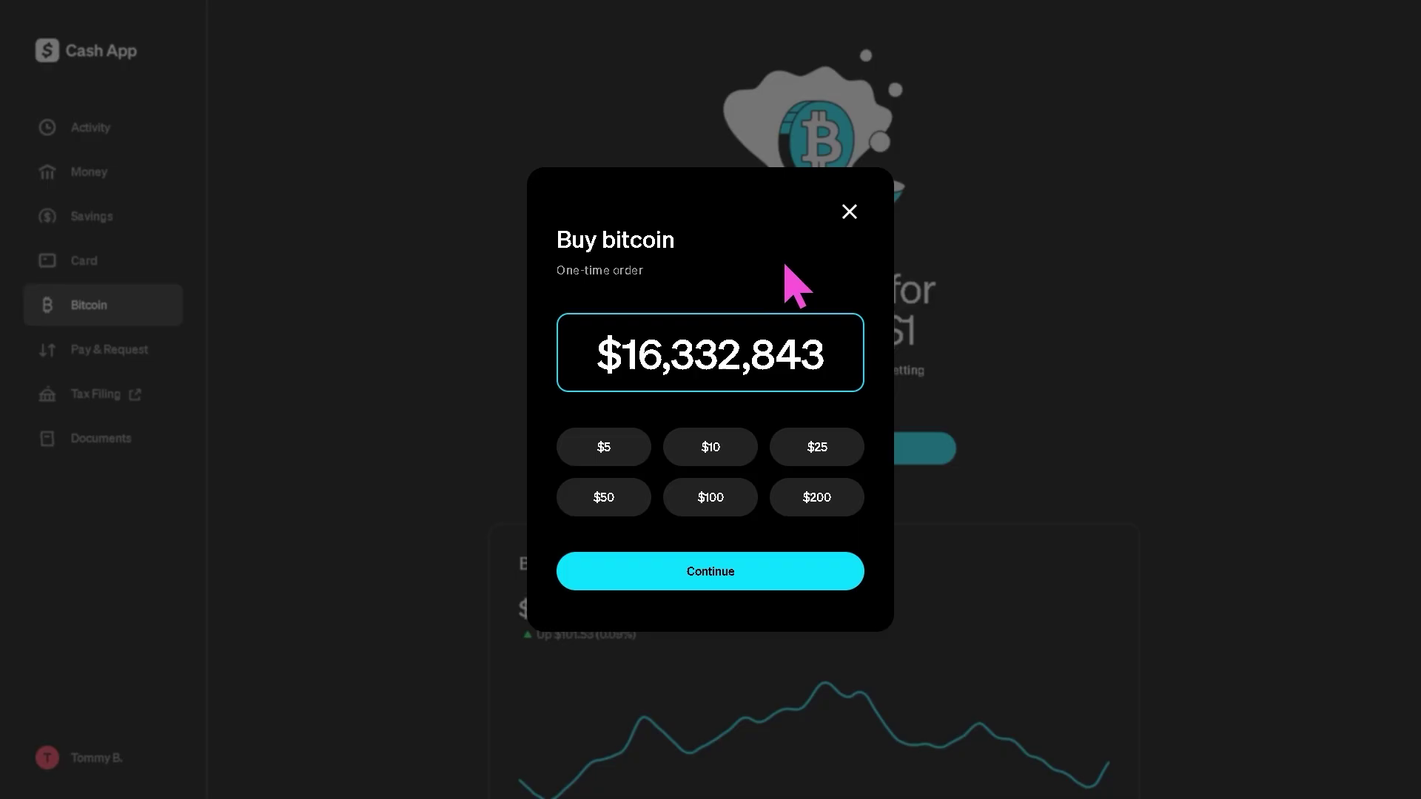
{"action": "left_click", "coordinate": [851, 212]}
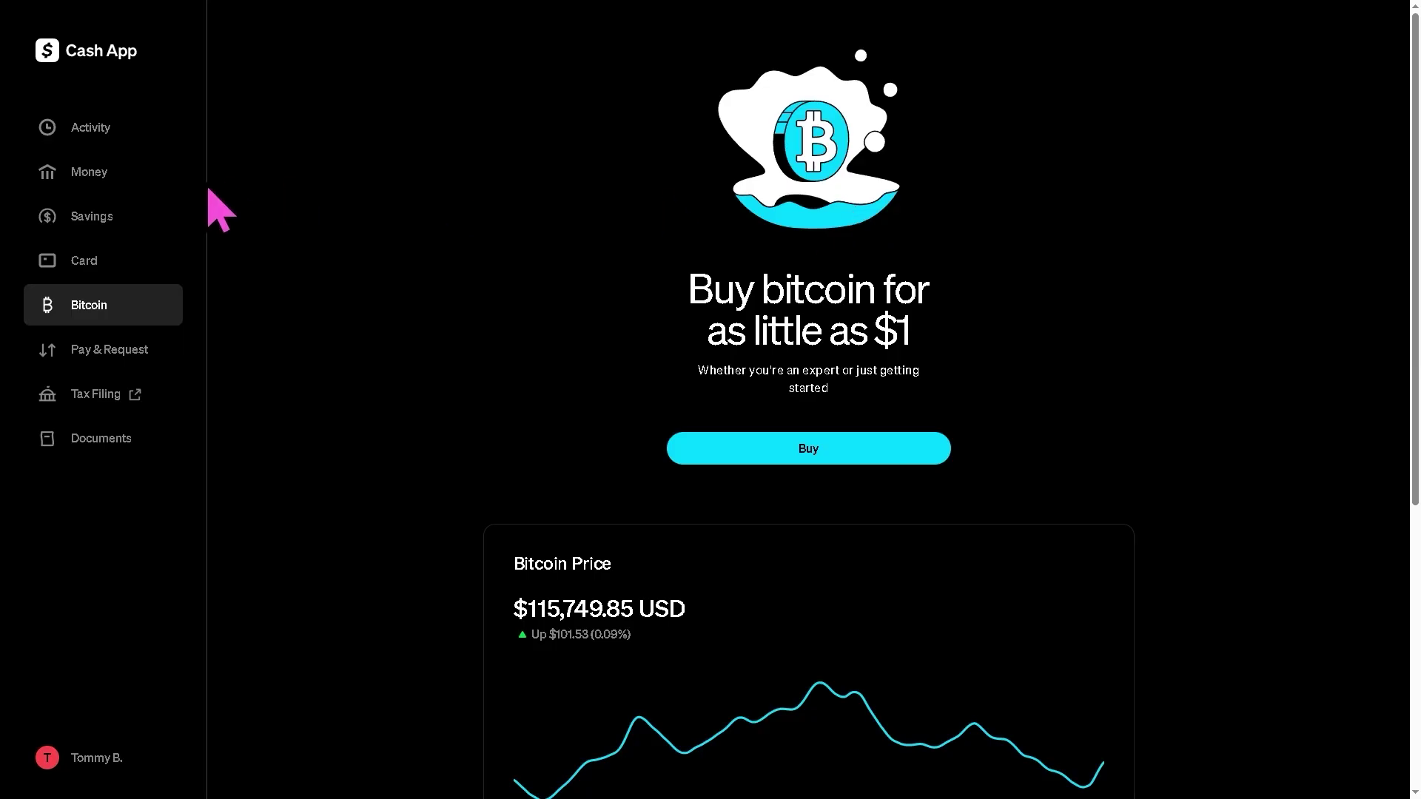
{"action": "left_click", "coordinate": [115, 132]}
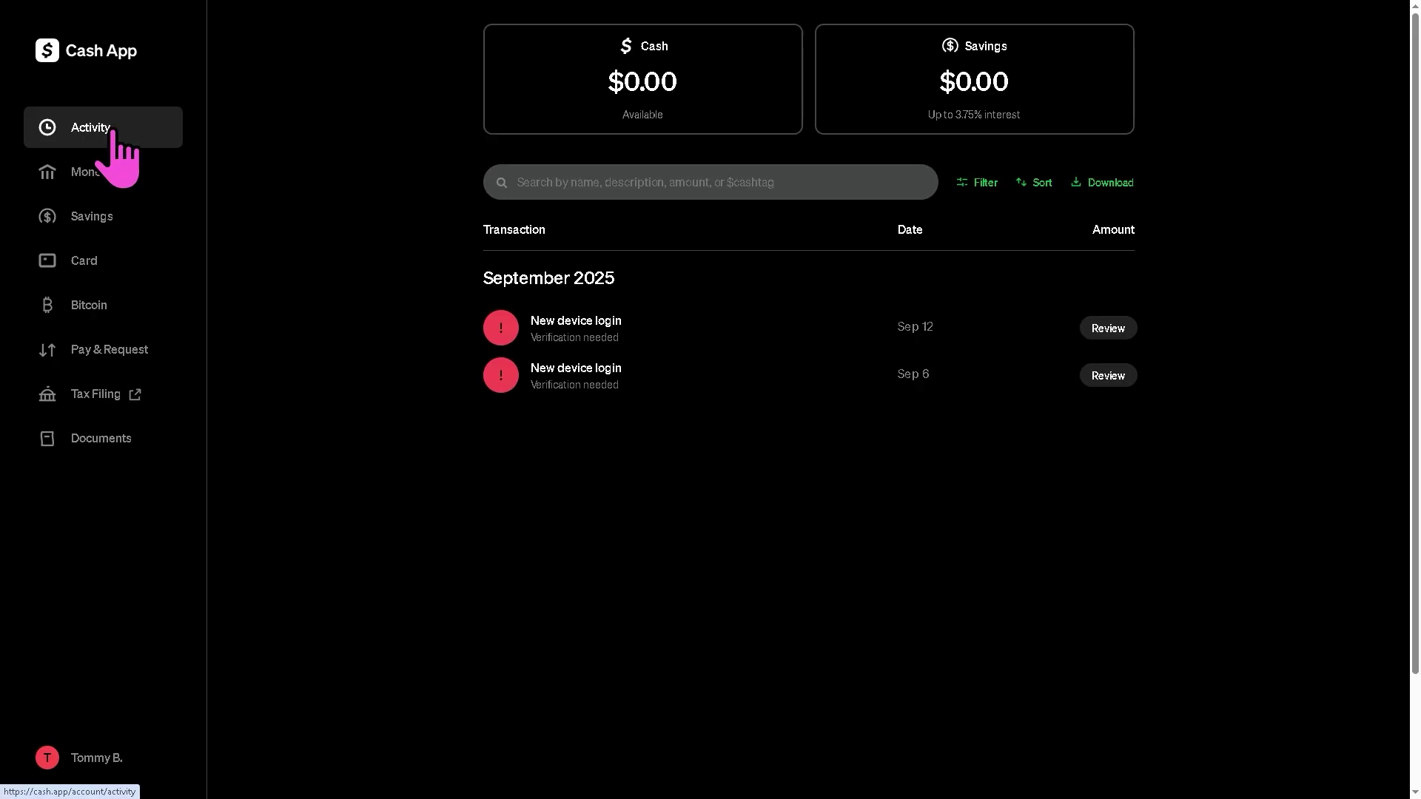
Step: View Savings, then return to Bitcoin and scroll down to its price chart and news
{"action": "left_click", "coordinate": [104, 237]}
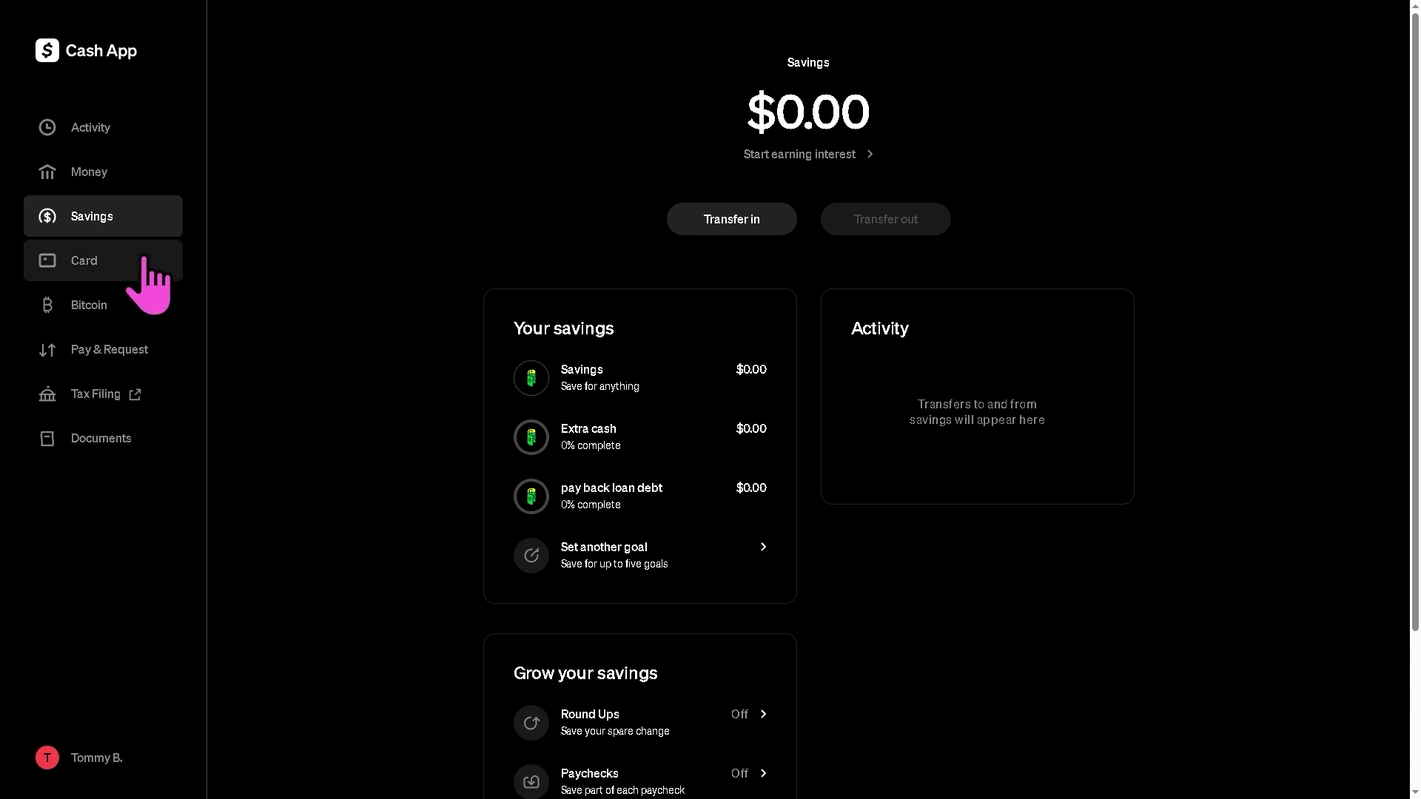
{"action": "left_click", "coordinate": [132, 304]}
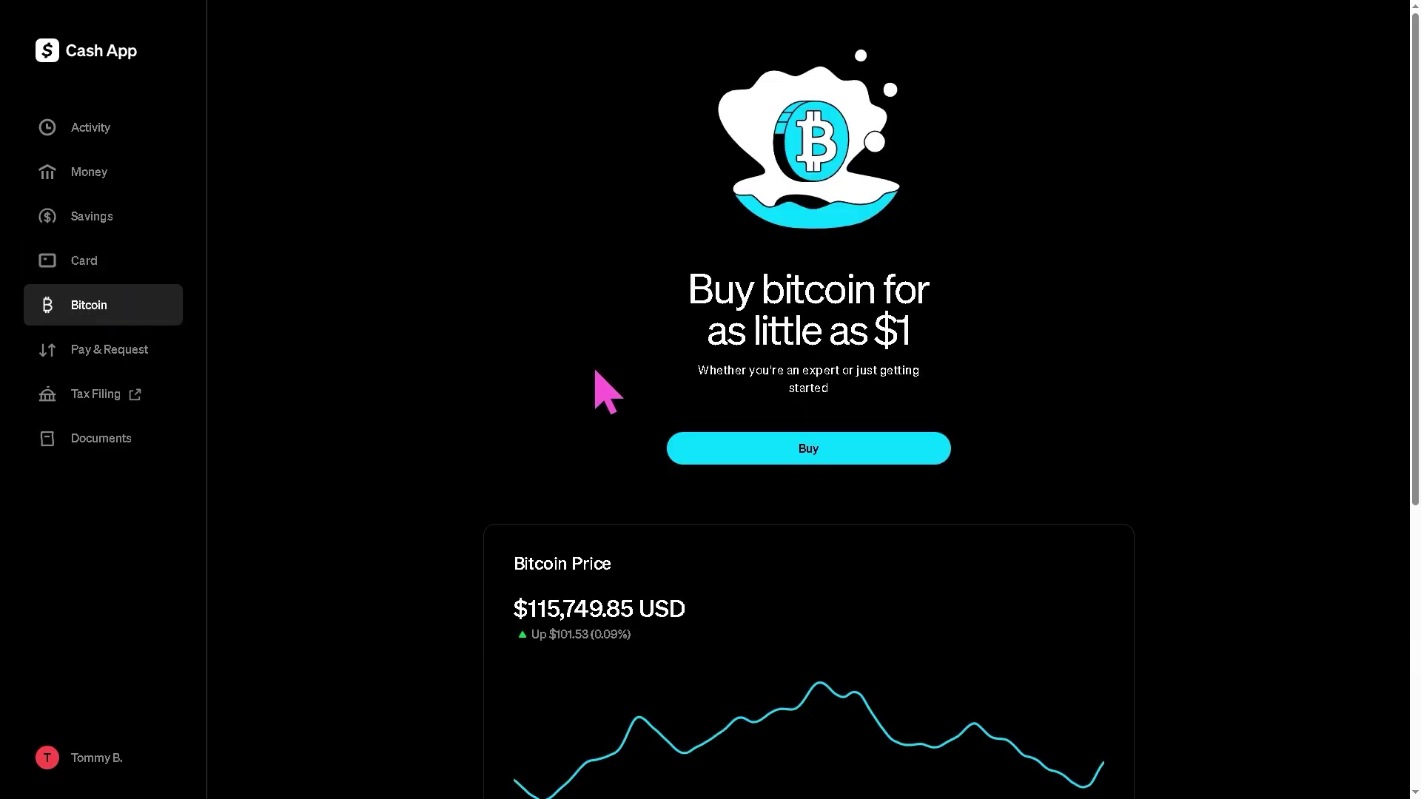
{"action": "scroll", "coordinate": [690, 456], "scroll_direction": "down", "scroll_amount": 4}
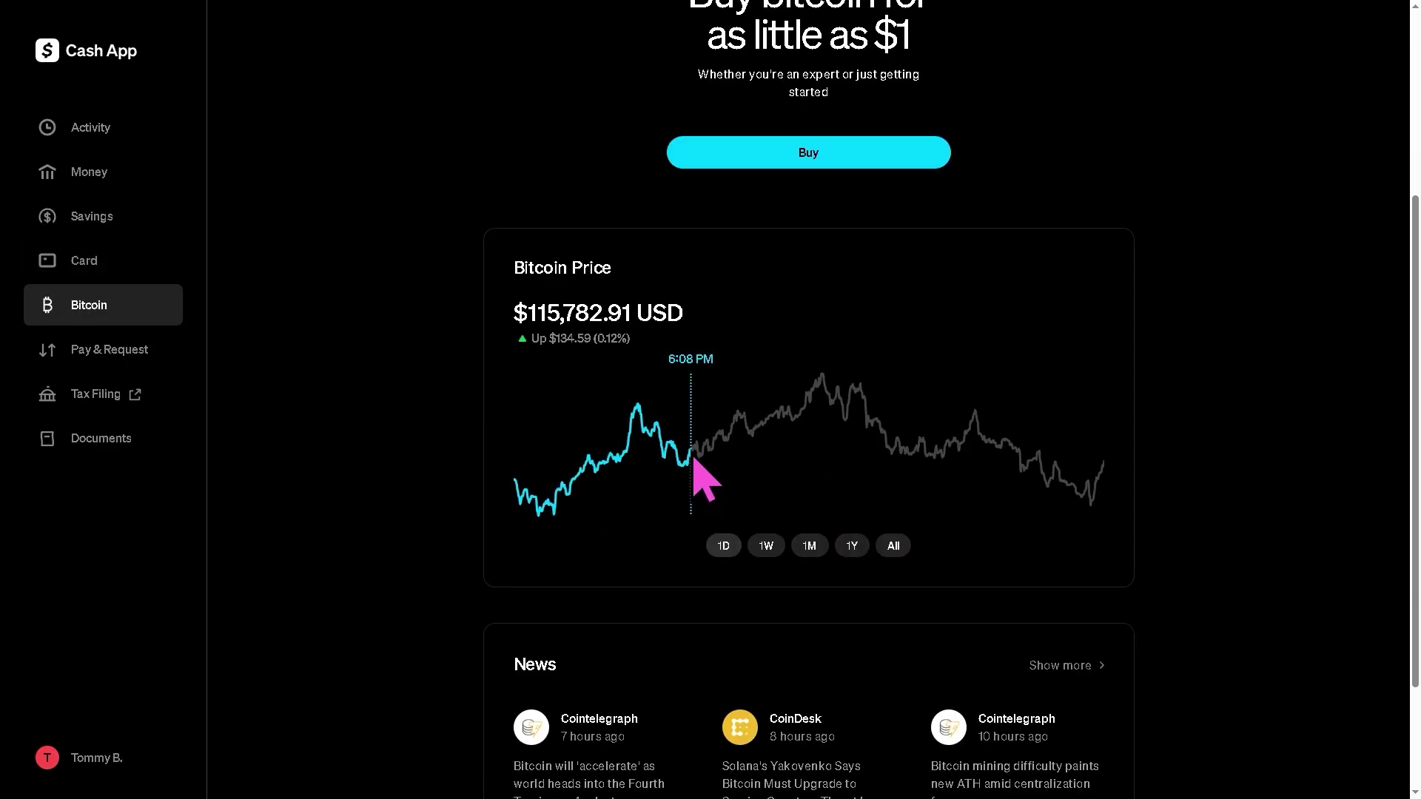
{"action": "scroll", "coordinate": [689, 455], "scroll_direction": "down", "scroll_amount": 2}
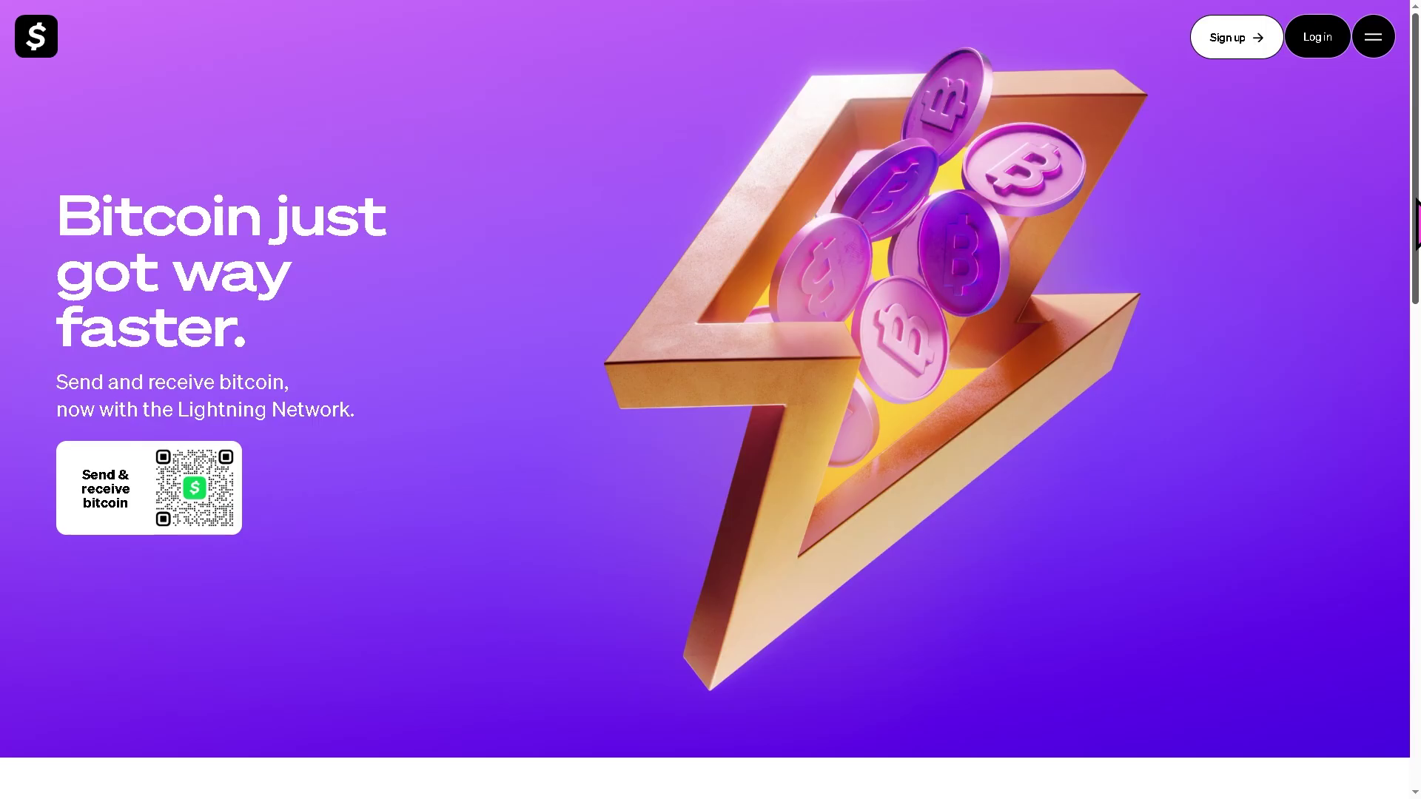
Step: Scroll down the Lightning Network page to its footer with the download QR code
{"action": "scroll", "coordinate": [705, 399], "scroll_direction": "down", "scroll_amount": 2}
{"action": "scroll", "coordinate": [704, 400], "scroll_direction": "down", "scroll_amount": 3}
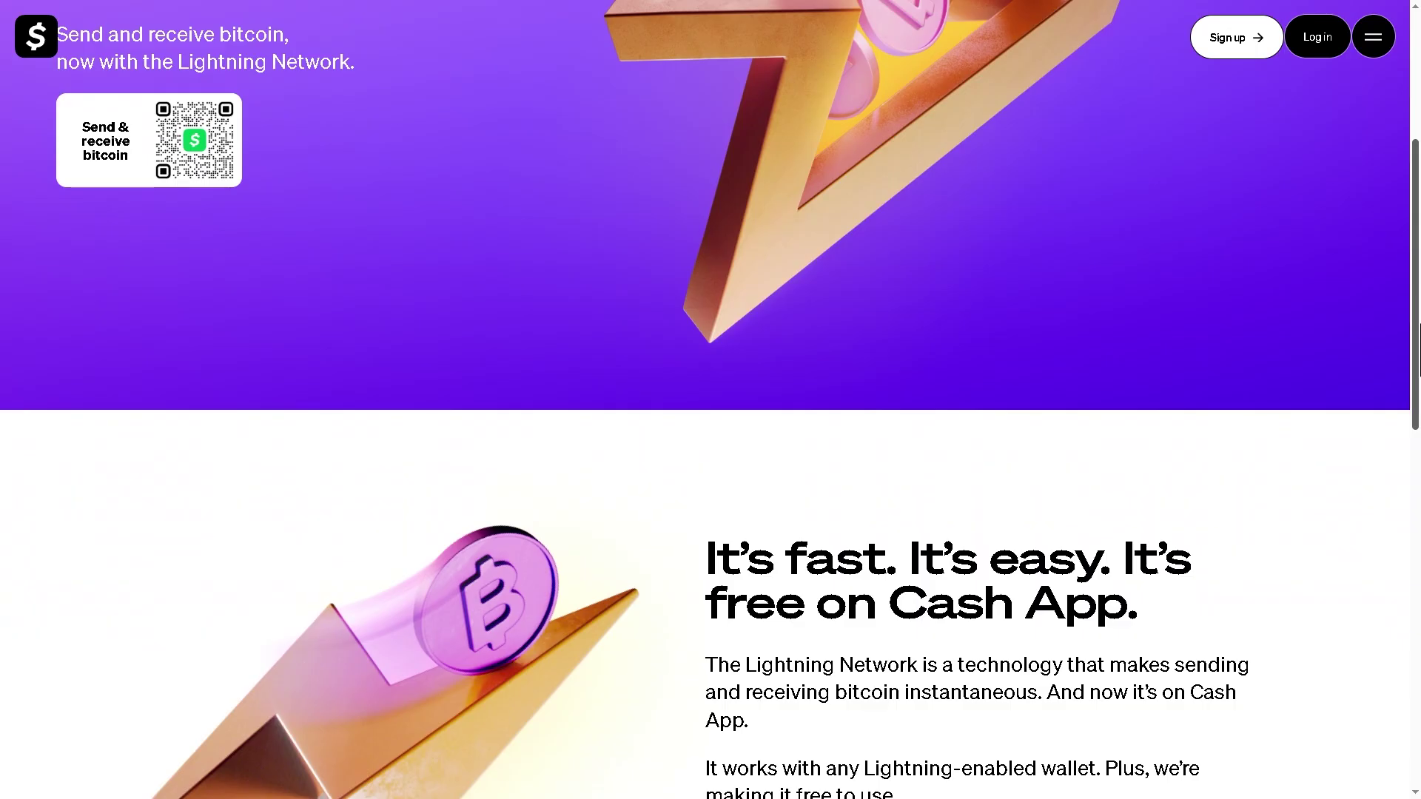
{"action": "scroll", "coordinate": [704, 399], "scroll_direction": "down", "scroll_amount": 4}
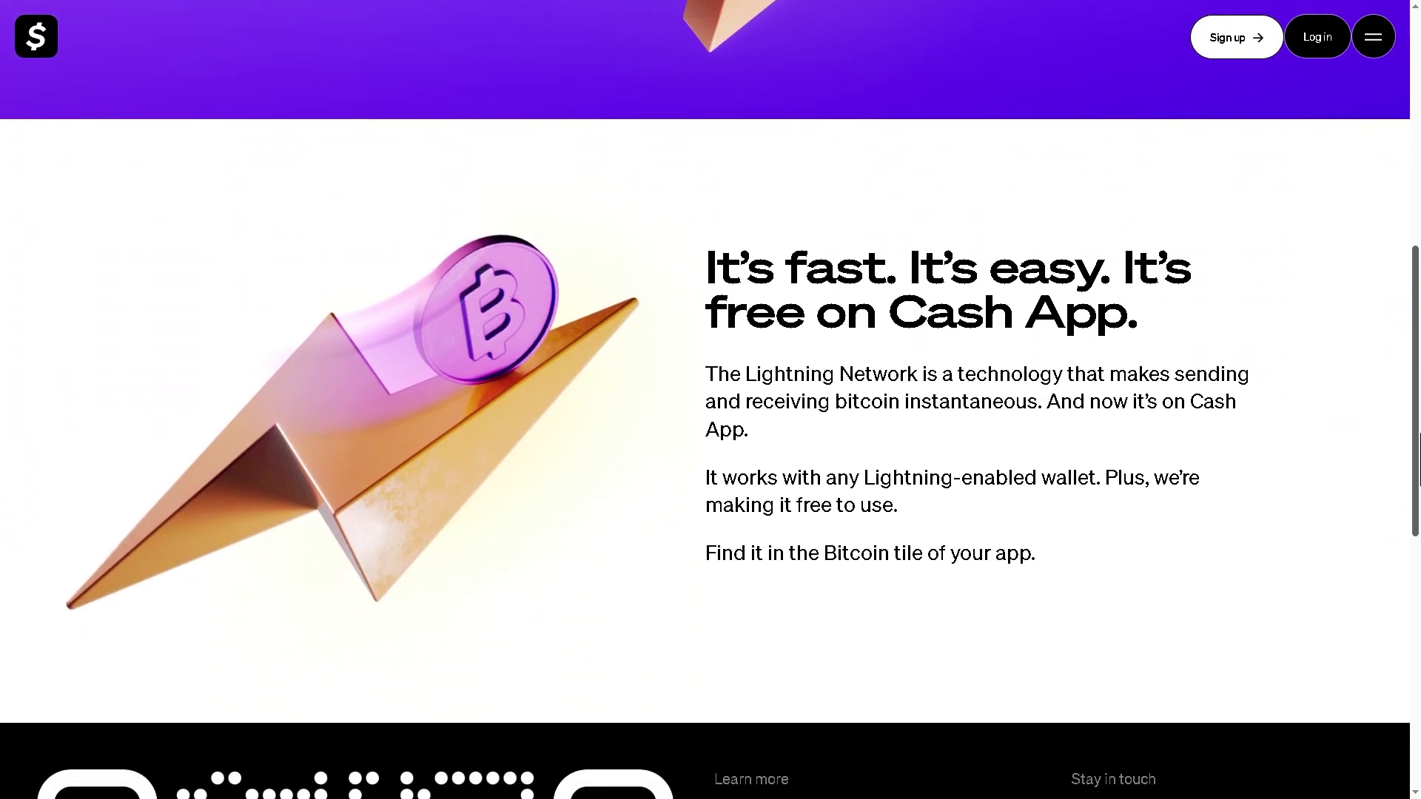
{"action": "scroll", "coordinate": [705, 399], "scroll_direction": "down", "scroll_amount": 3}
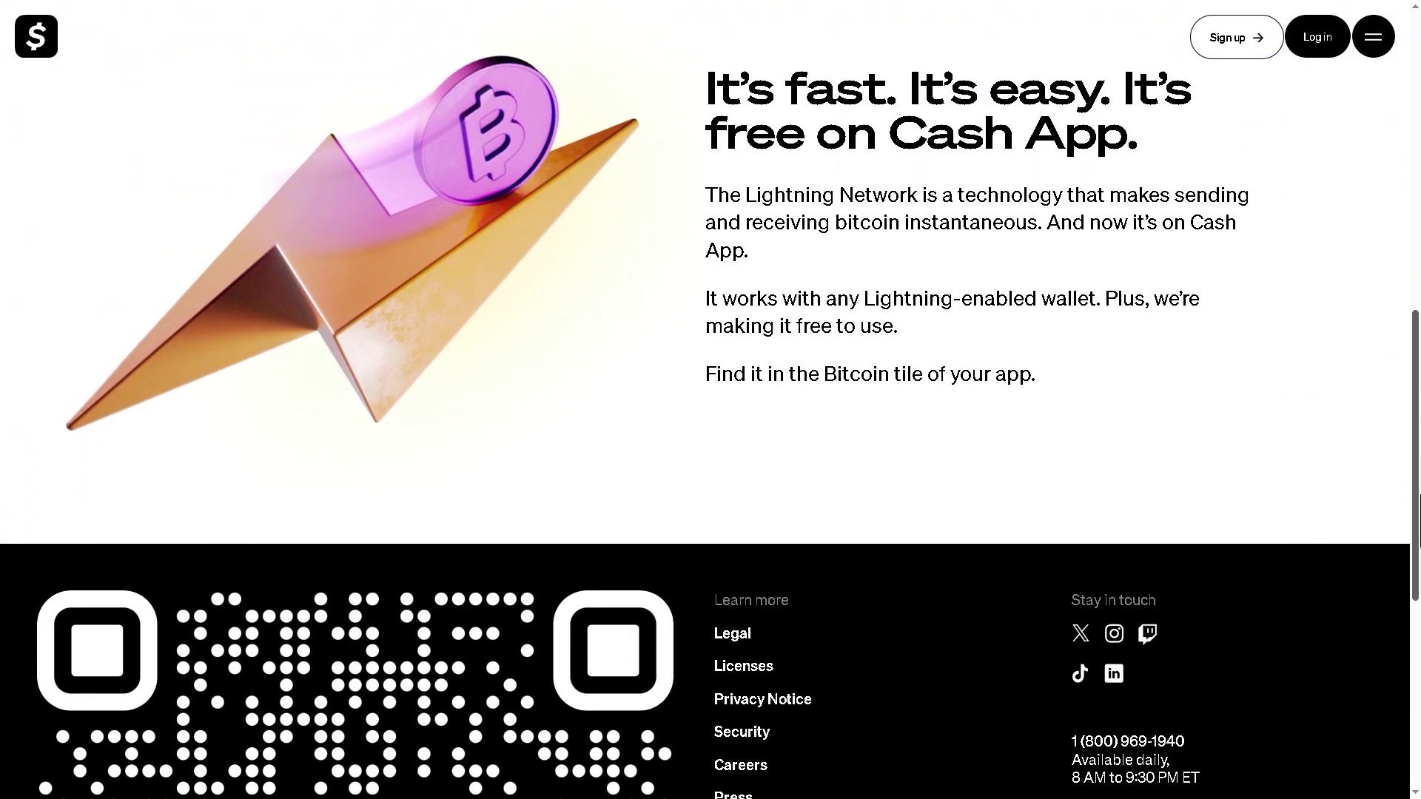
{"action": "scroll", "coordinate": [705, 399], "scroll_direction": "down", "scroll_amount": 2}
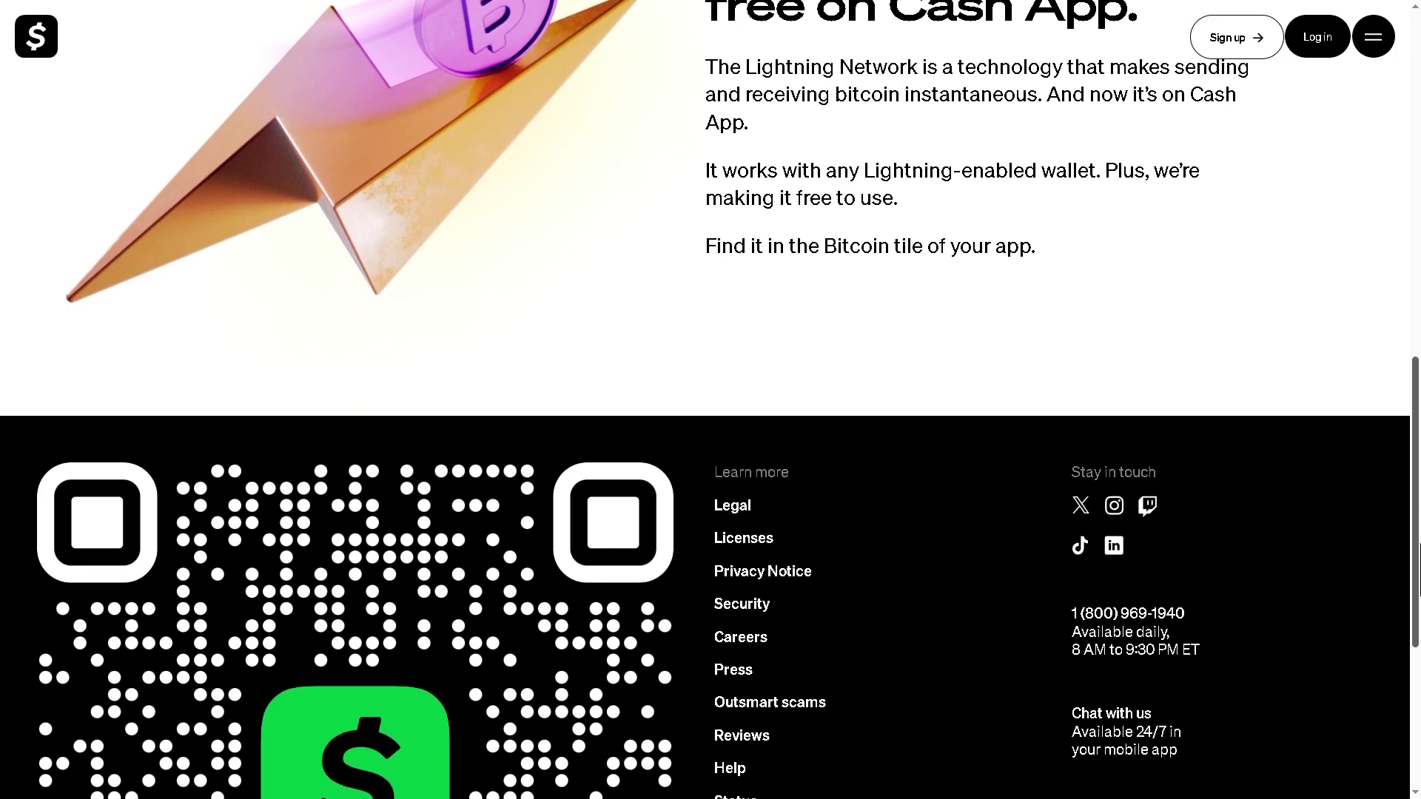
{"action": "scroll", "coordinate": [704, 400], "scroll_direction": "down", "scroll_amount": 4}
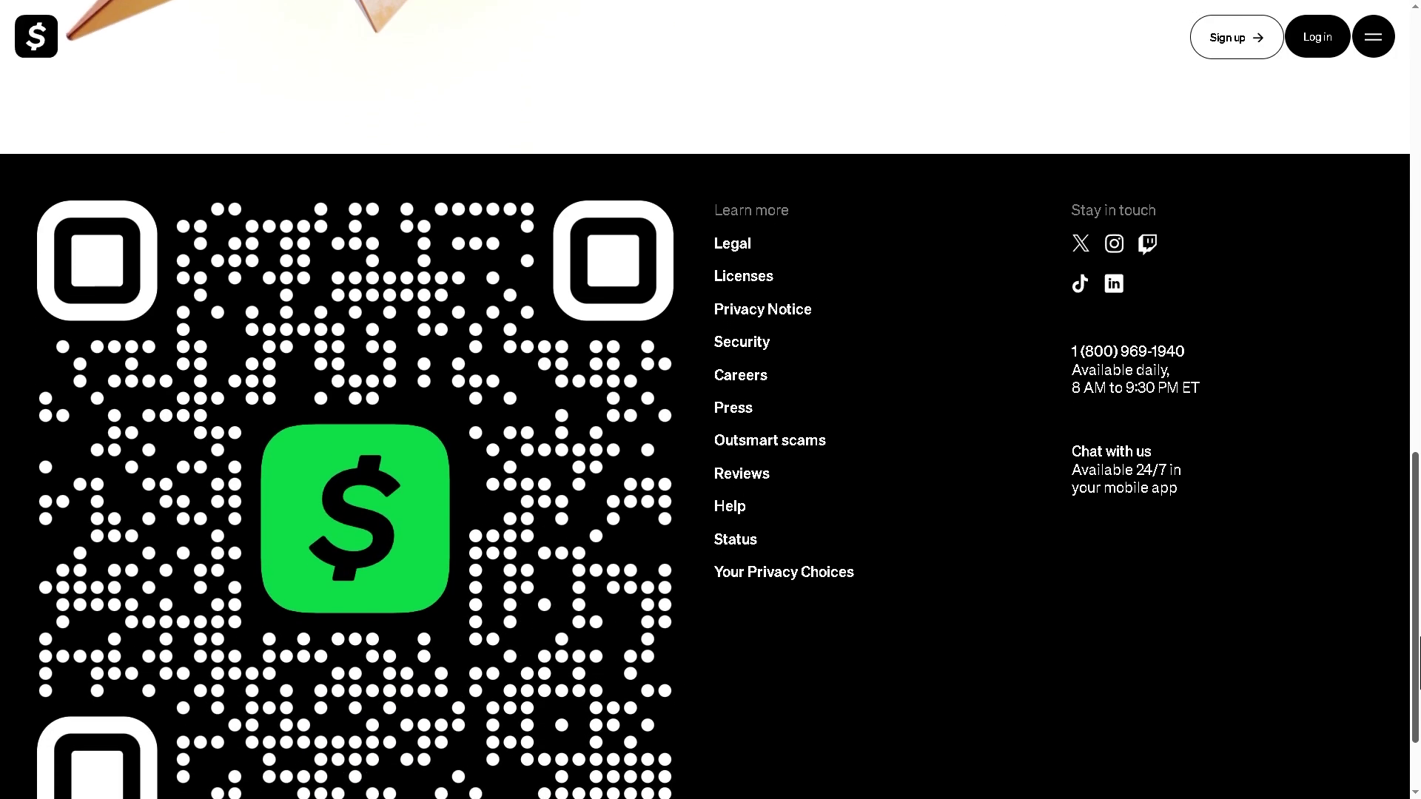
{"action": "scroll", "coordinate": [1391, 700], "scroll_direction": "down", "scroll_amount": 2}
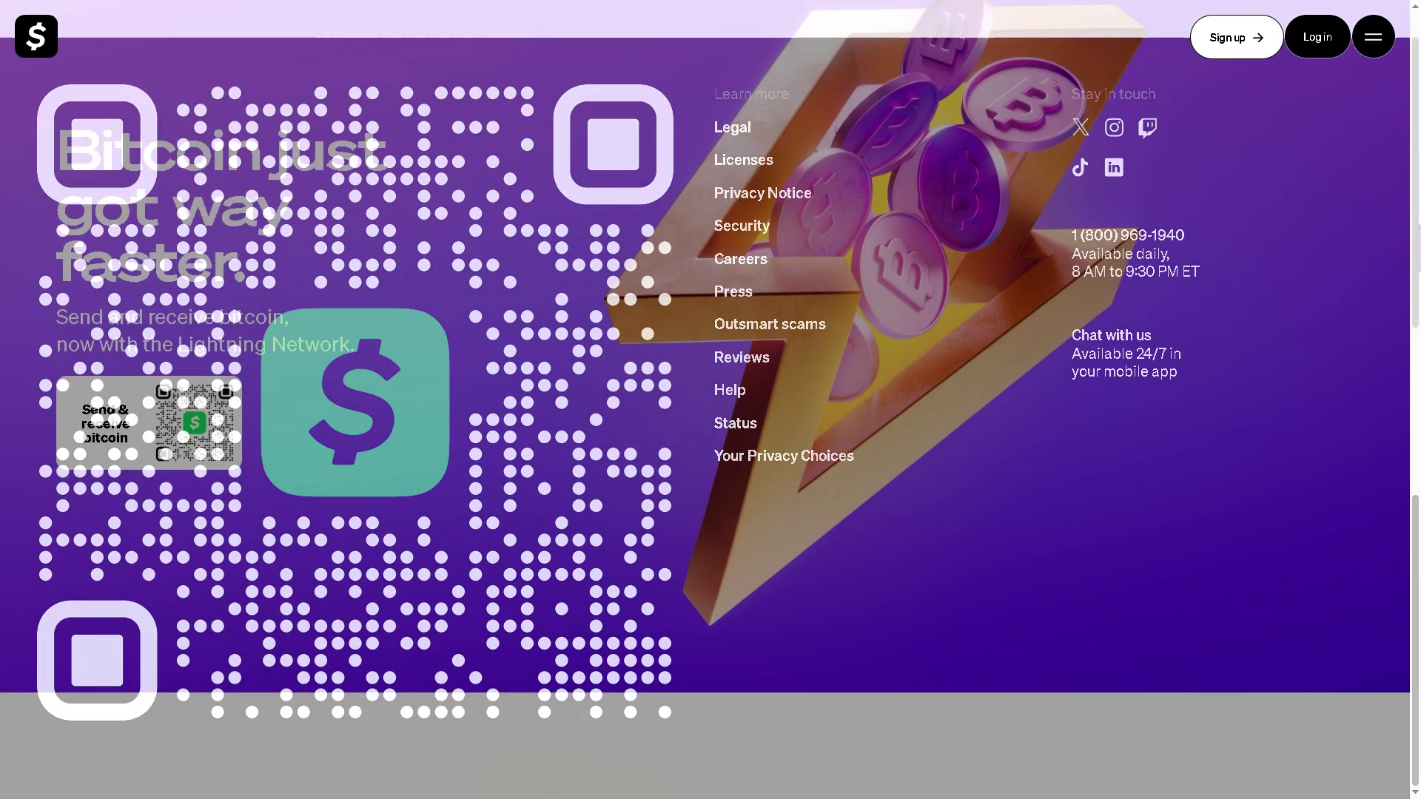
{"action": "scroll", "coordinate": [704, 399], "scroll_direction": "down", "scroll_amount": 3}
{"action": "scroll", "coordinate": [704, 399], "scroll_direction": "down", "scroll_amount": 1}
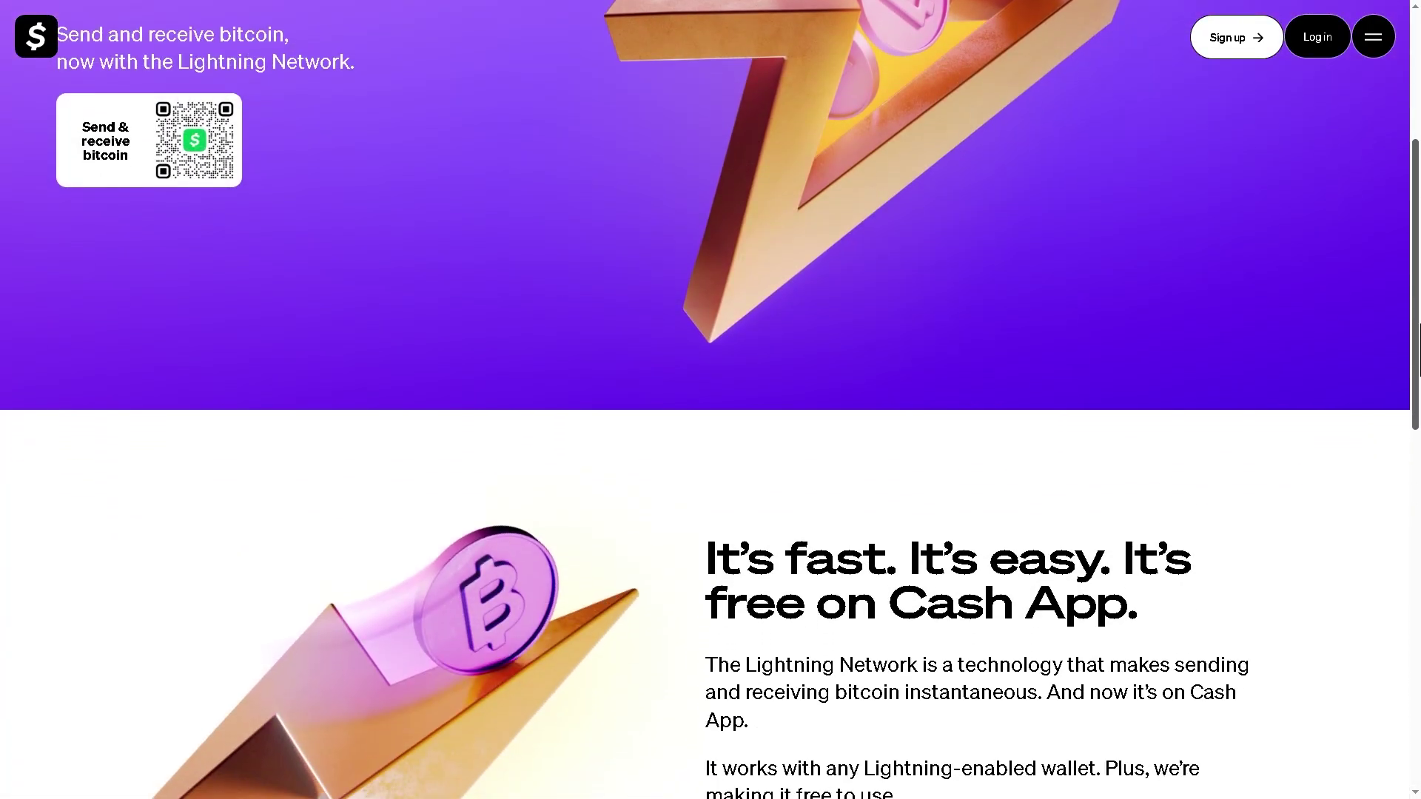
{"action": "scroll", "coordinate": [704, 399], "scroll_direction": "down", "scroll_amount": 4}
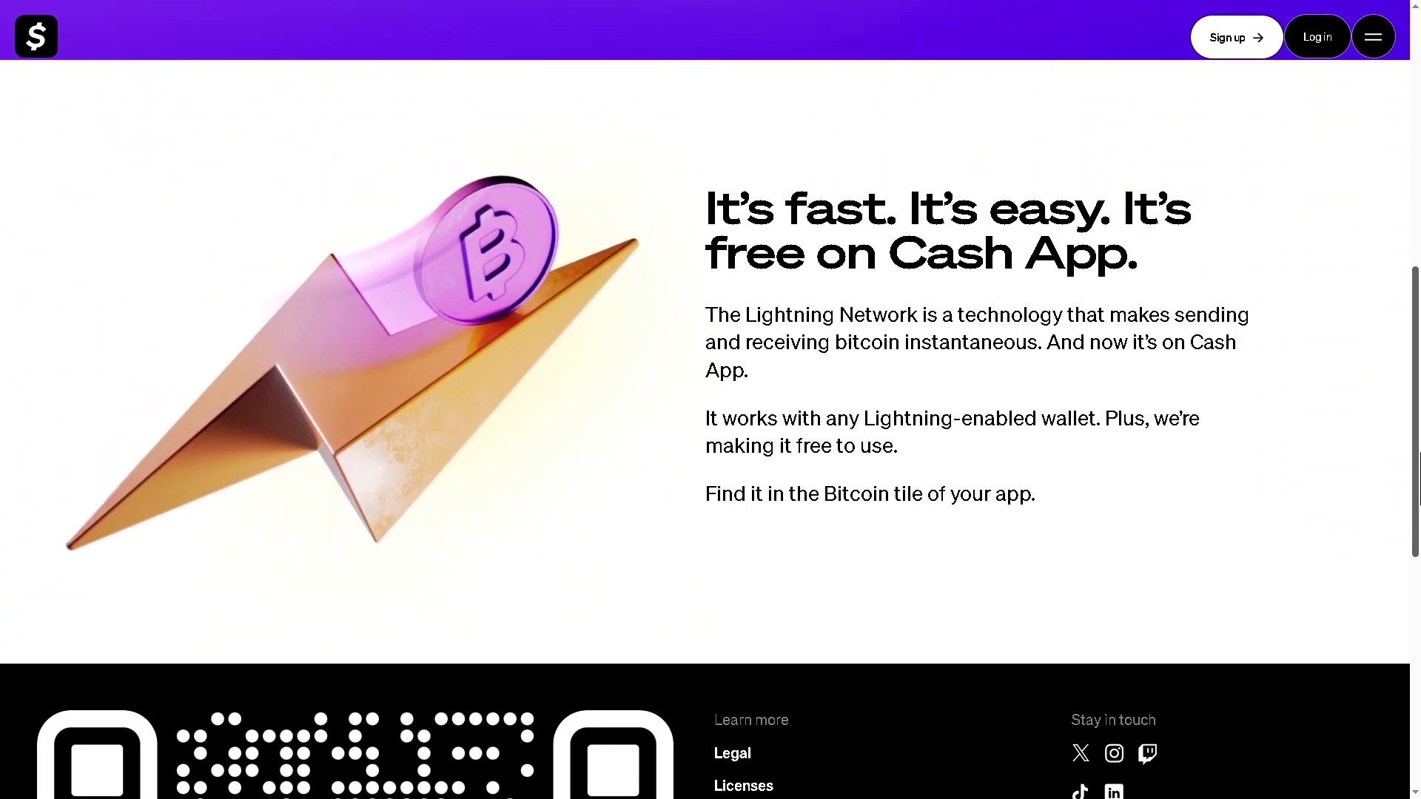
{"action": "scroll", "coordinate": [704, 399], "scroll_direction": "down", "scroll_amount": 2}
{"action": "scroll", "coordinate": [704, 400], "scroll_direction": "down", "scroll_amount": 2}
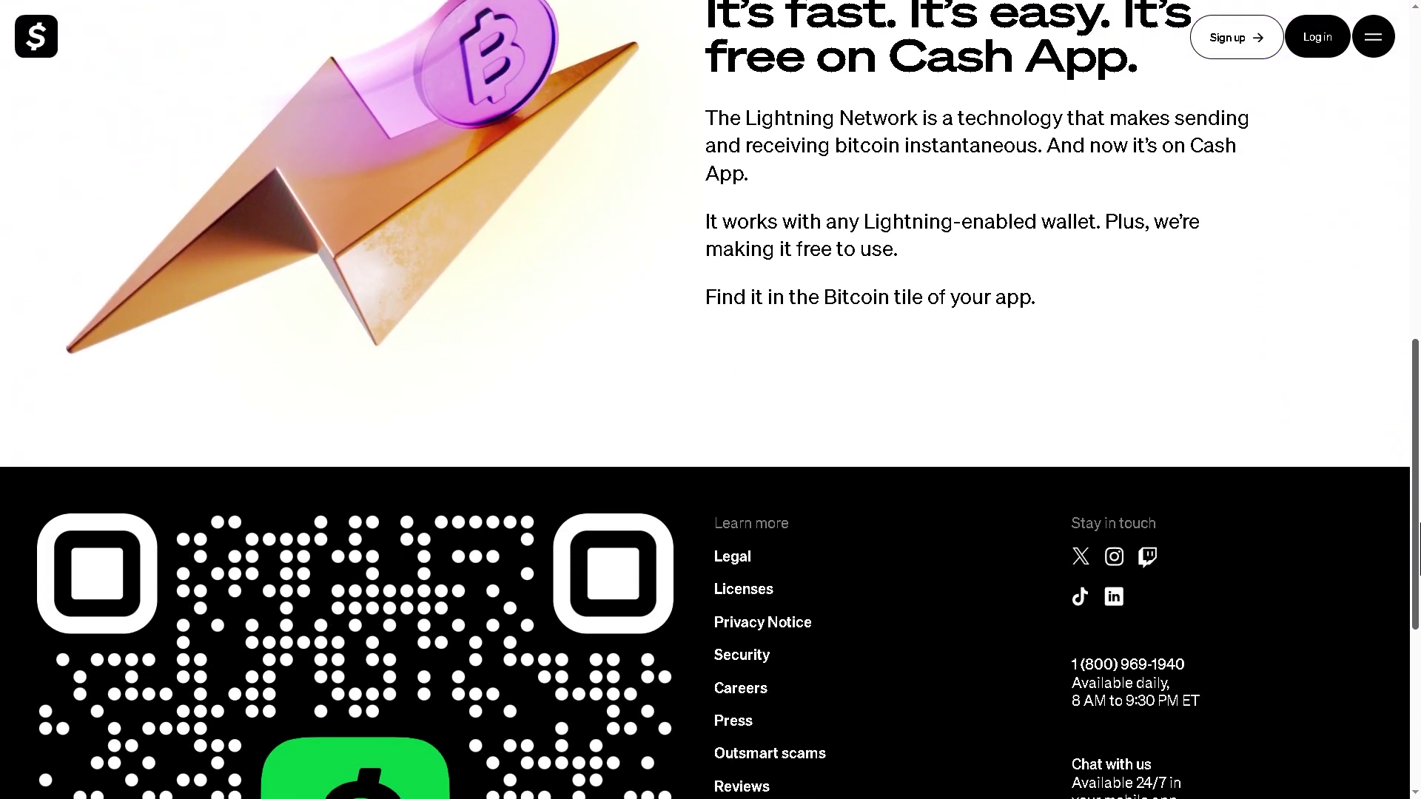
{"action": "scroll", "coordinate": [704, 399], "scroll_direction": "down", "scroll_amount": 3}
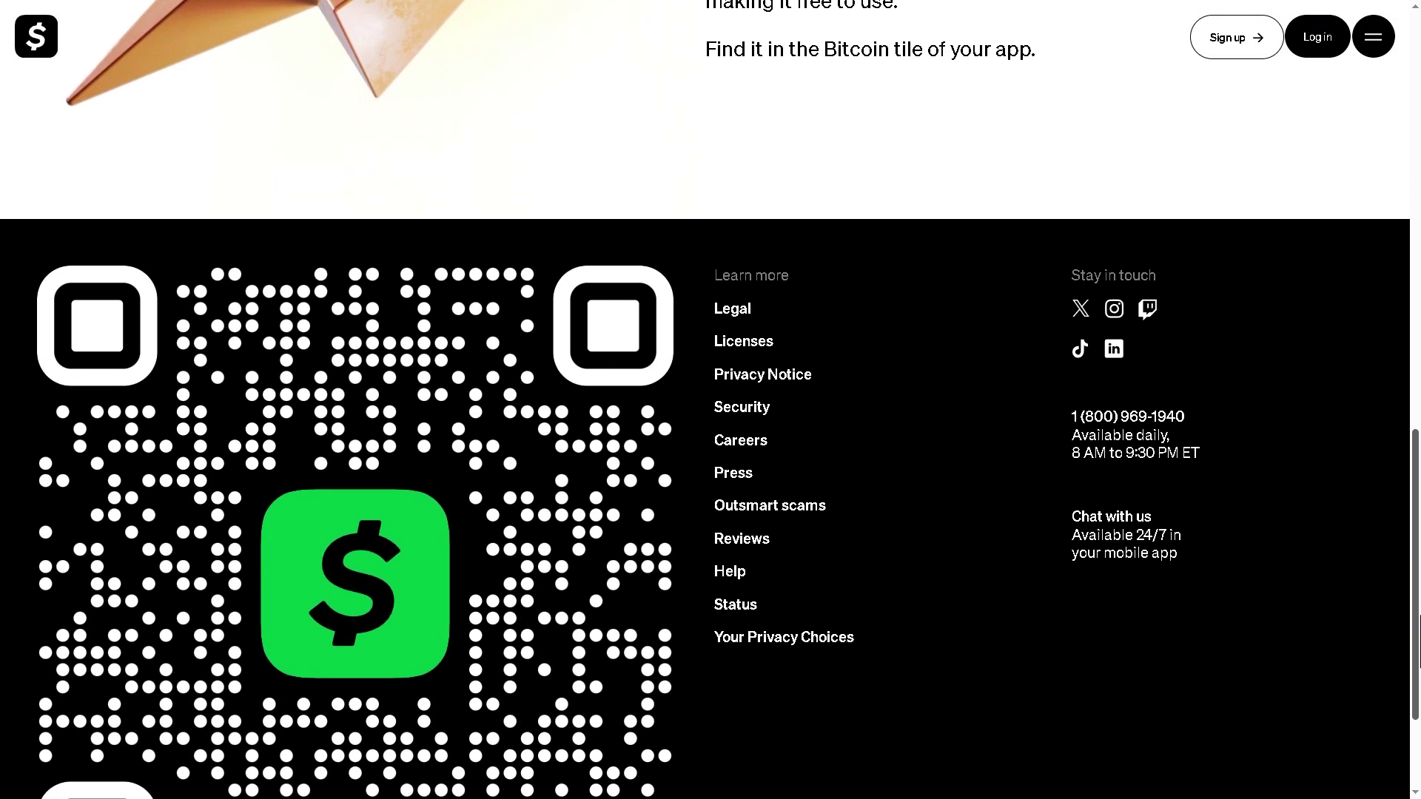
{"action": "scroll", "coordinate": [1366, 677], "scroll_direction": "down", "scroll_amount": 2}
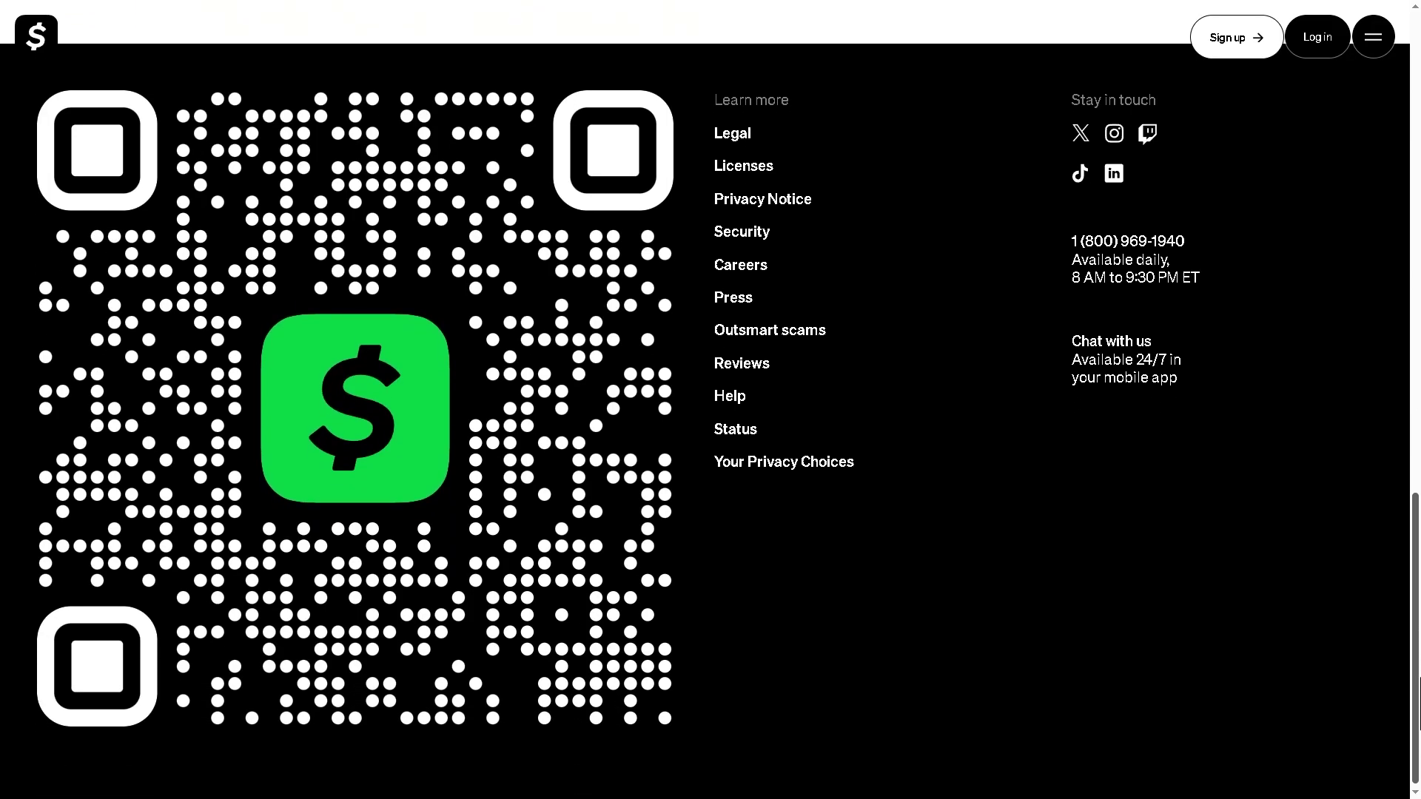